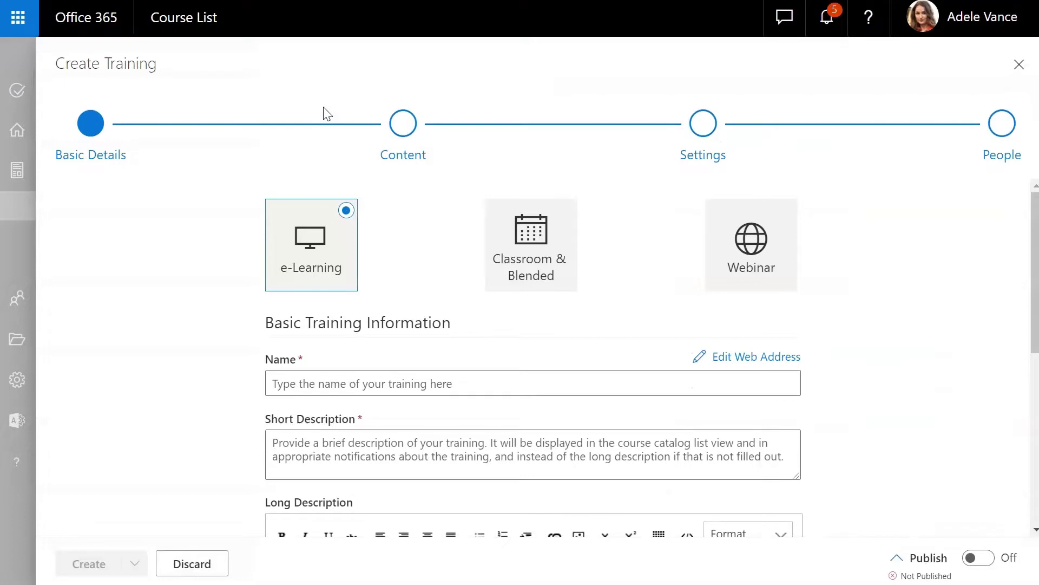
# - Pick the Classroom & Blended training type, look at the form for creating a course session, and return to the basic details
pyautogui.click(565, 211)
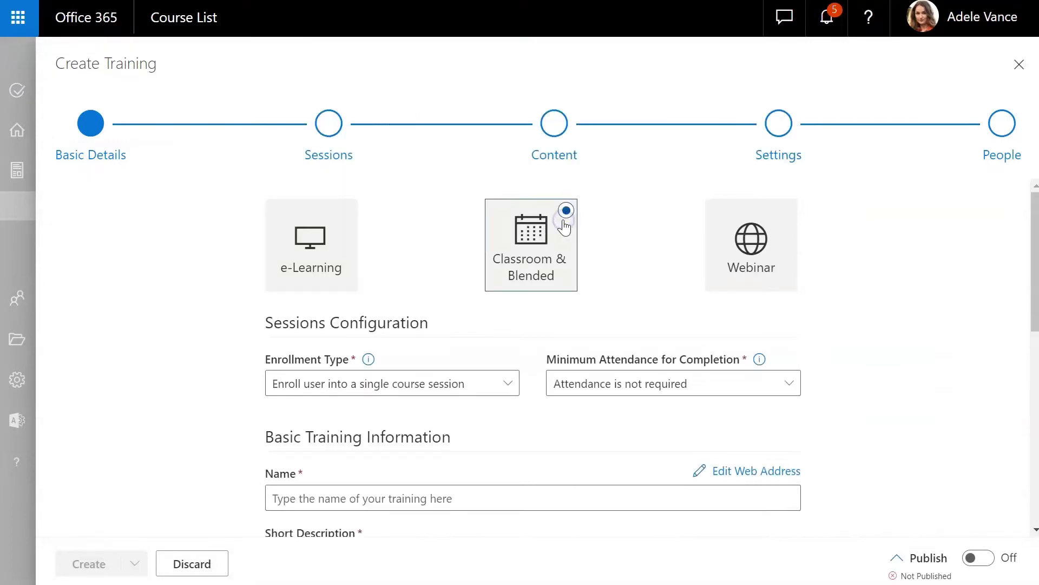
pyautogui.click(331, 129)
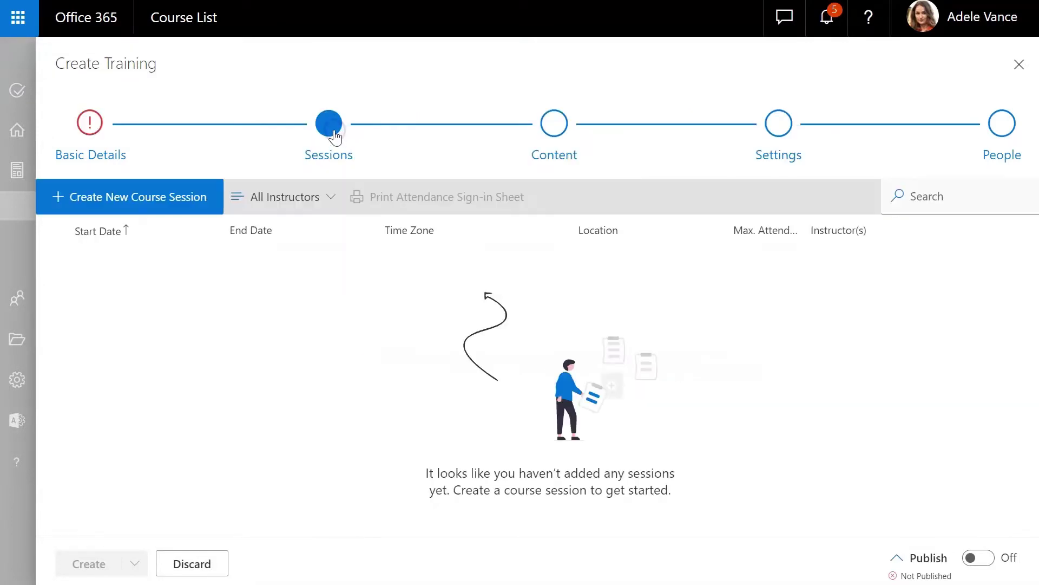
pyautogui.click(178, 197)
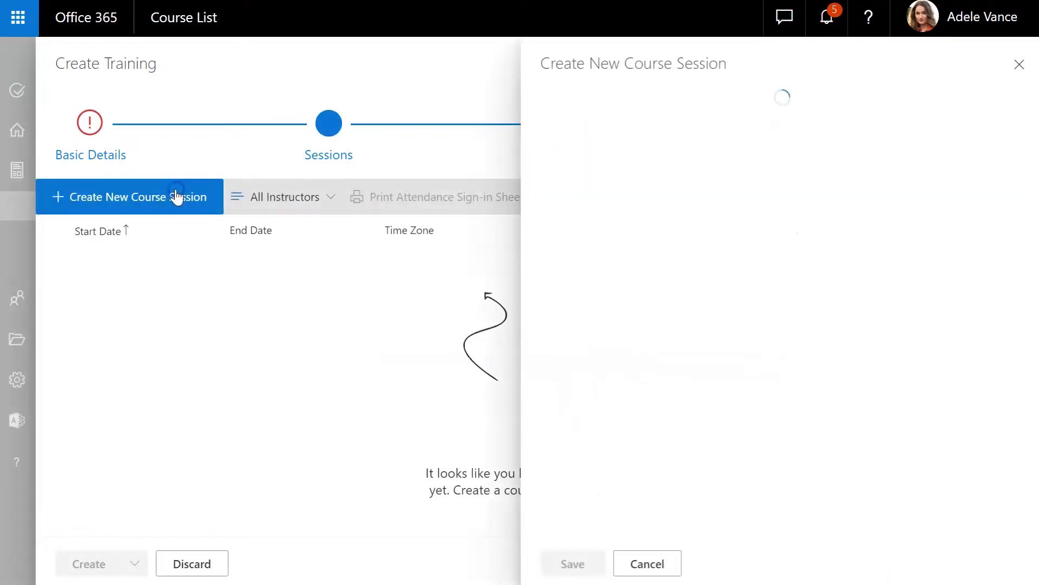
pyautogui.scroll(-5, 766, 379)
pyautogui.click(1019, 64)
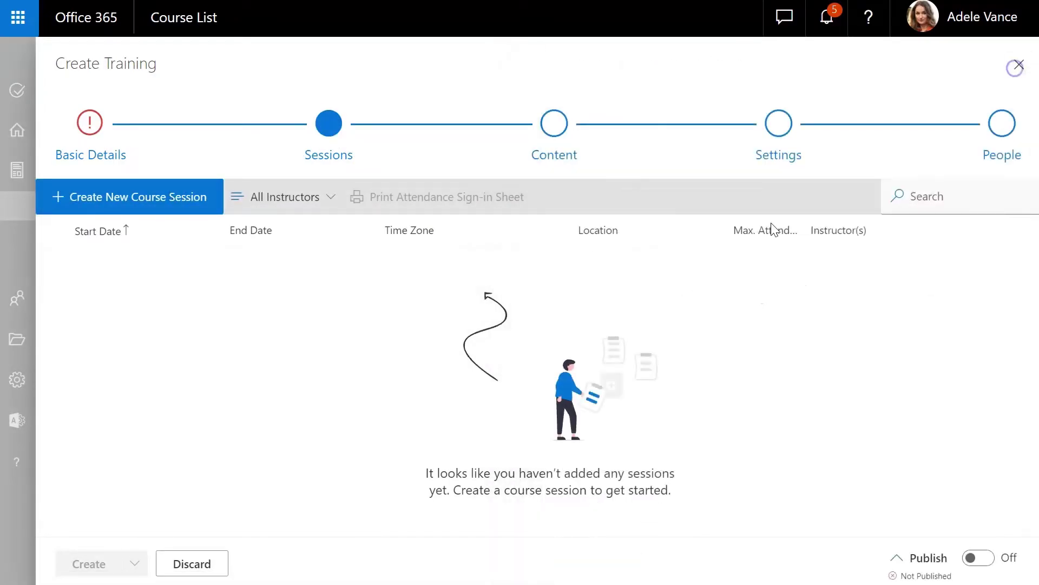
pyautogui.click(88, 129)
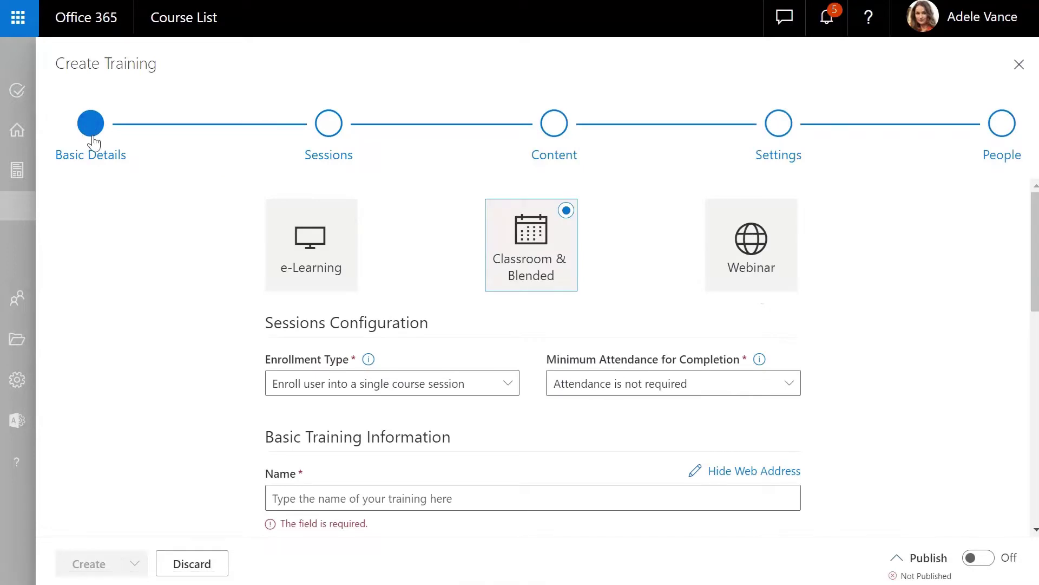
# - Compare the basic details fields offered for the e-Learning and Classroom & Blended training types
pyautogui.click(346, 211)
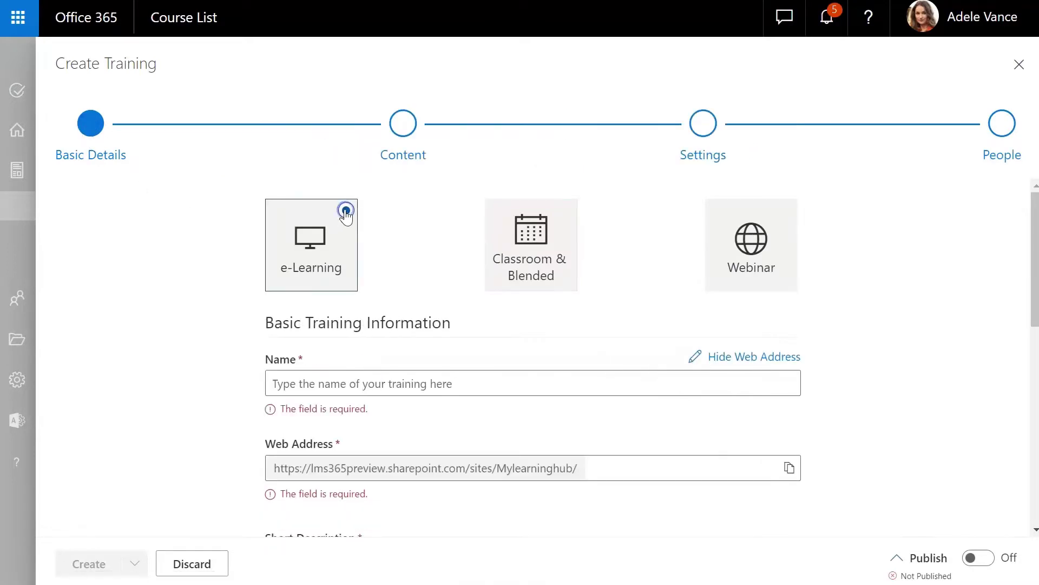
pyautogui.scroll(-1, 382, 265)
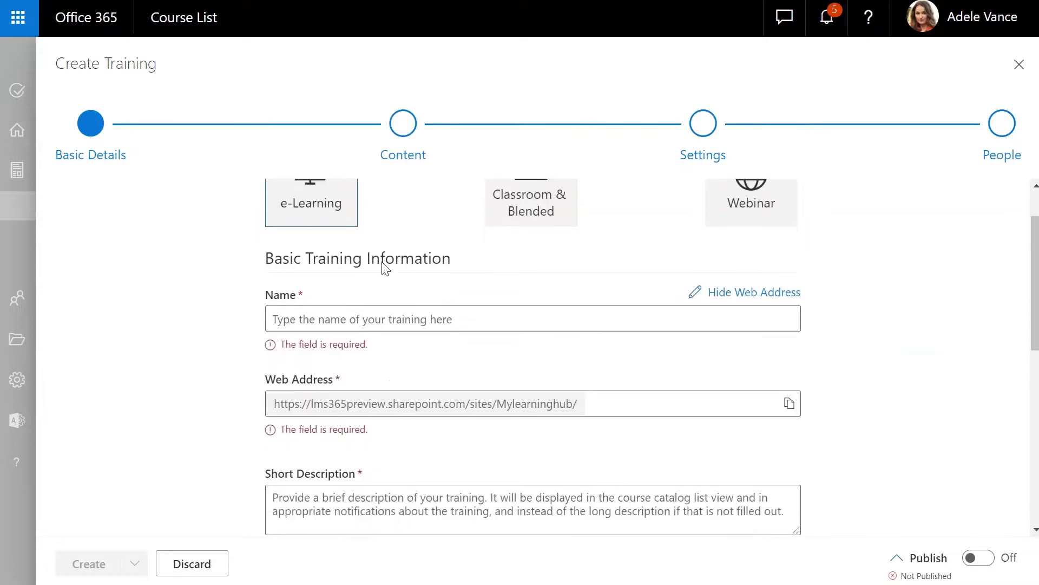
pyautogui.scroll(-7, 384, 268)
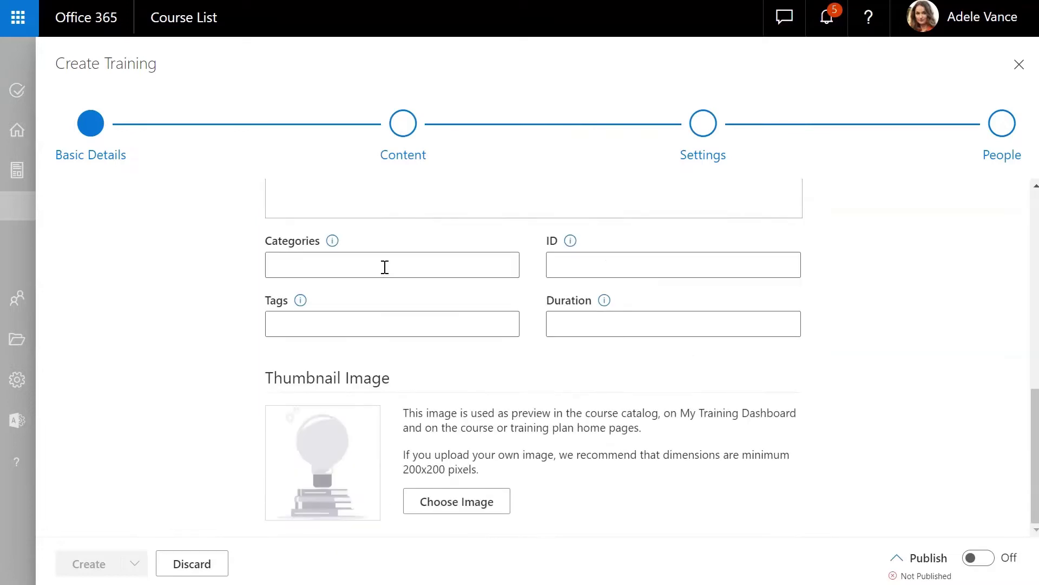
pyautogui.scroll(8, 384, 266)
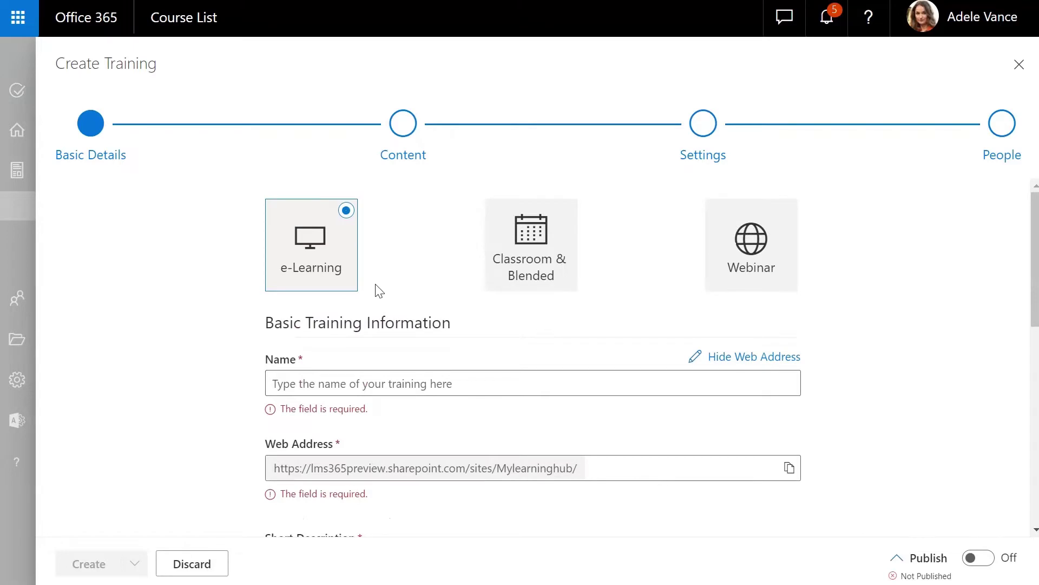
pyautogui.click(568, 213)
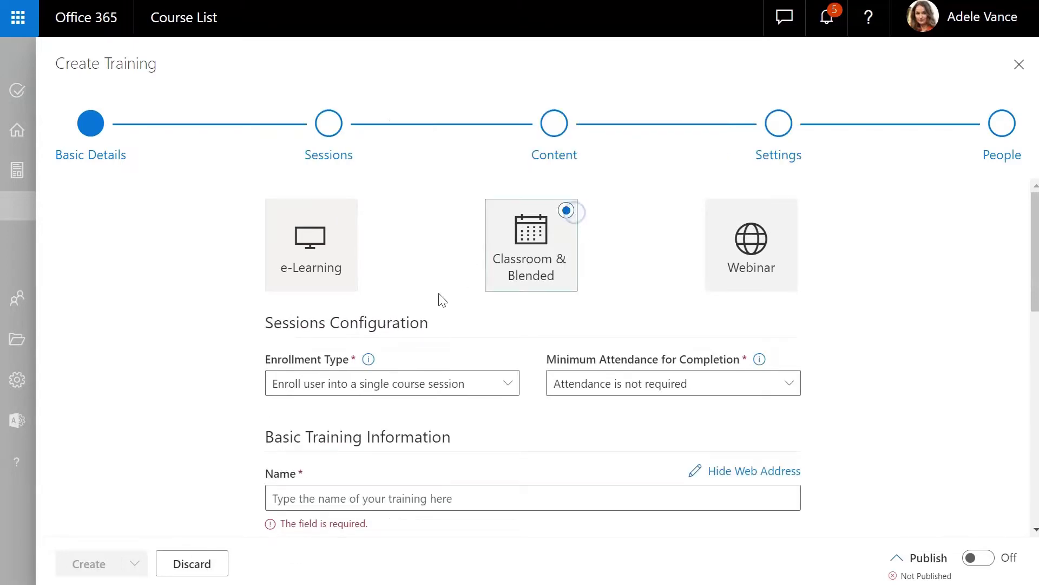
pyautogui.scroll(-1, 438, 329)
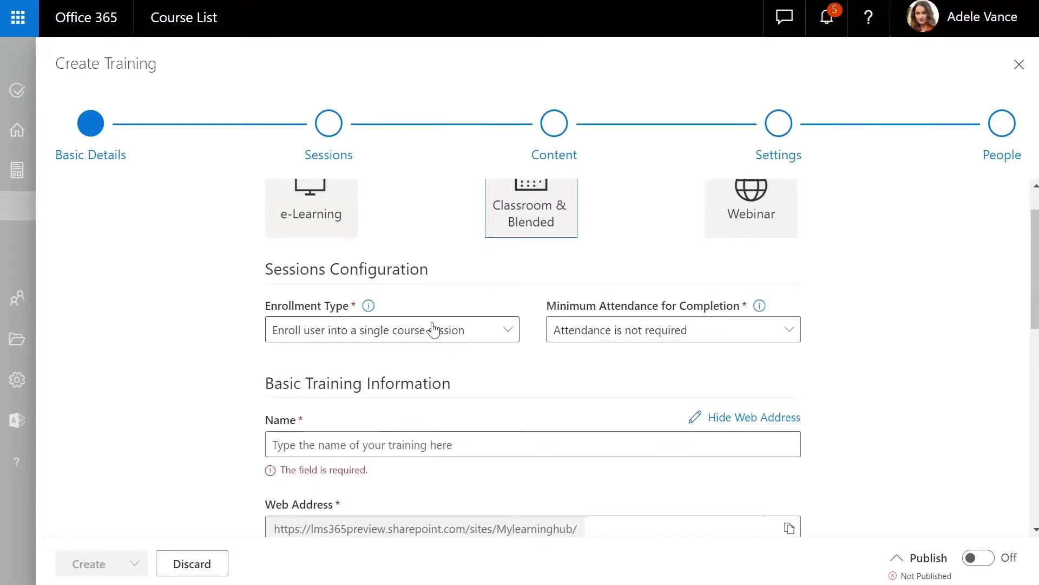
pyautogui.scroll(1, 433, 328)
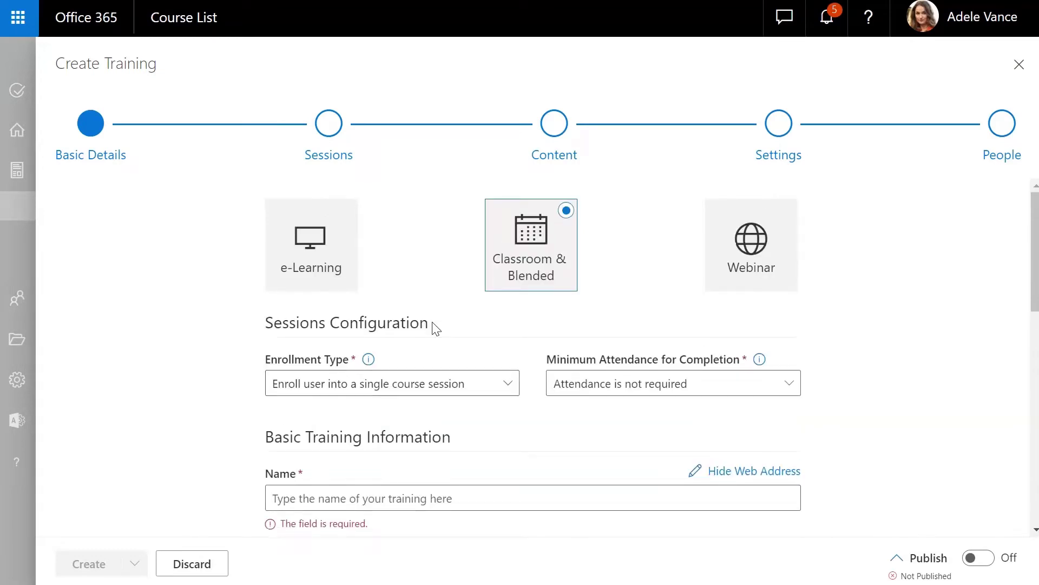
# - Set the training type to e-Learning and name the training "Phishing awareness"
pyautogui.click(345, 211)
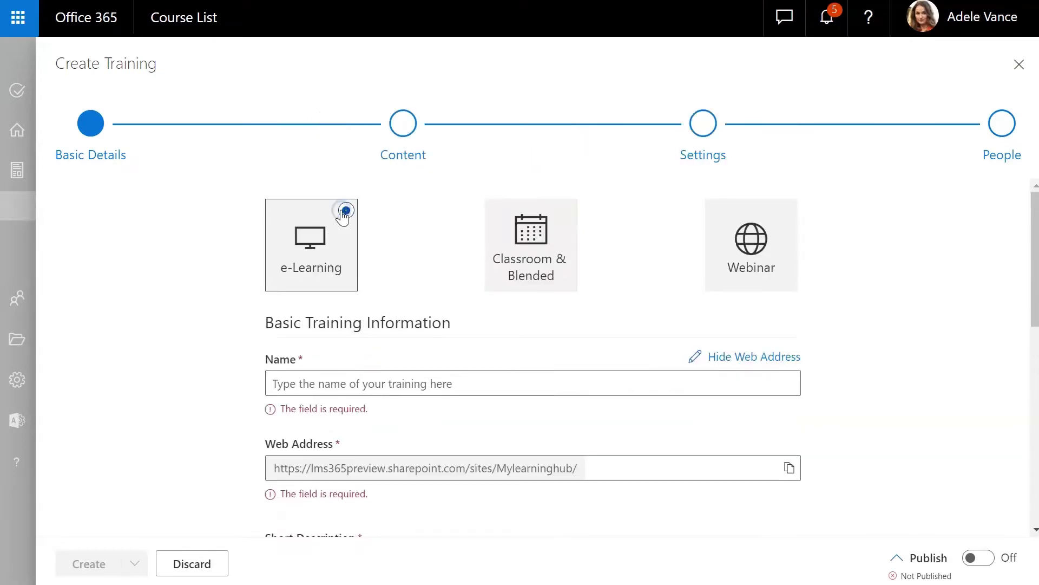
pyautogui.click(281, 383)
pyautogui.write('Phishing awareness')
# - Enter the short description "Understand what phishing is and be equipped to protect yourself against phishing attacks." and paste the prepared text as the long description
pyautogui.scroll(-3, 237, 432)
pyautogui.click(332, 420)
pyautogui.write('Understand what phishing is and be equipped to protect yourself against phishing attacks.')
pyautogui.click(182, 465)
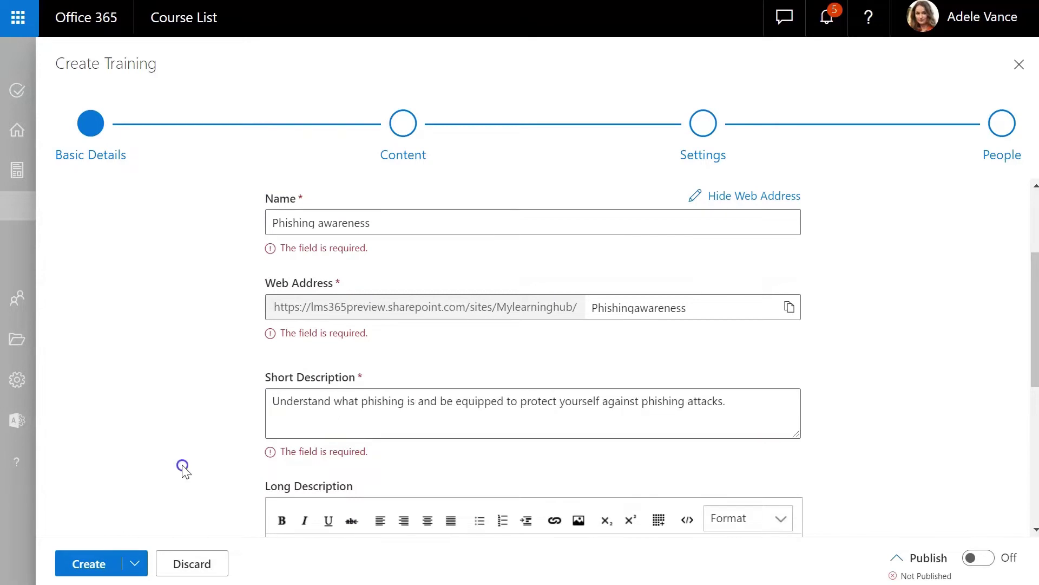
pyautogui.scroll(-5, 313, 392)
pyautogui.click(306, 420)
pyautogui.hotkey('ctrl', 'v')
pyautogui.scroll(-2, 238, 449)
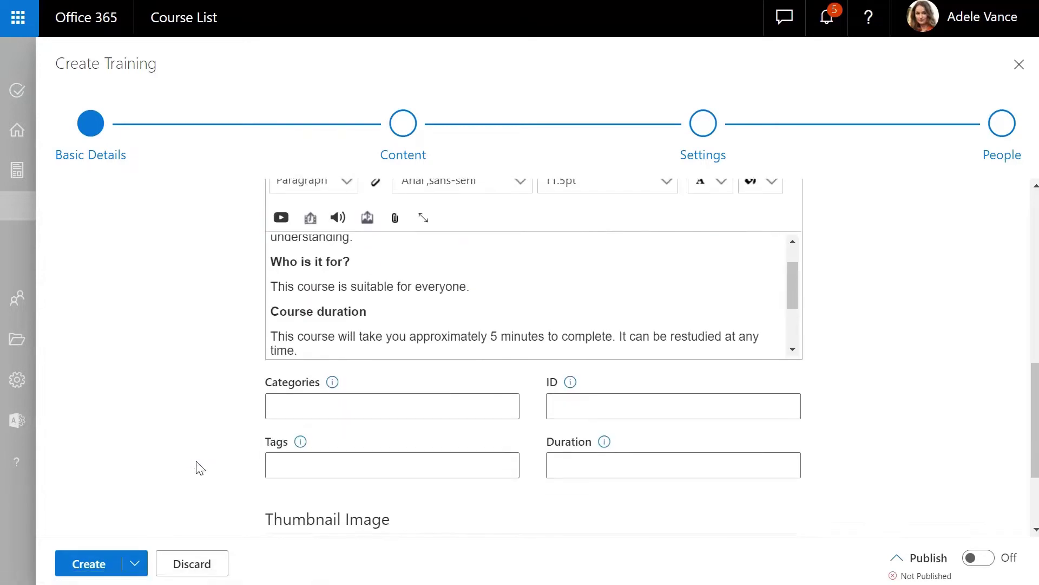
# - Assign the Information security category to the training and set its ID to 100
pyautogui.scroll(-1, 200, 467)
pyautogui.click(273, 350)
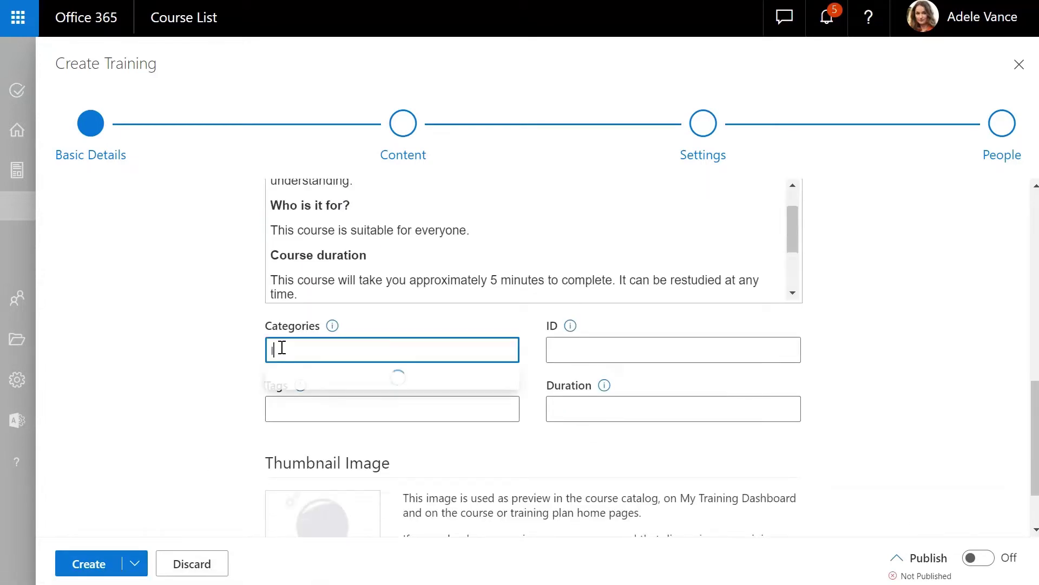
pyautogui.write('Infor')
pyautogui.click(295, 402)
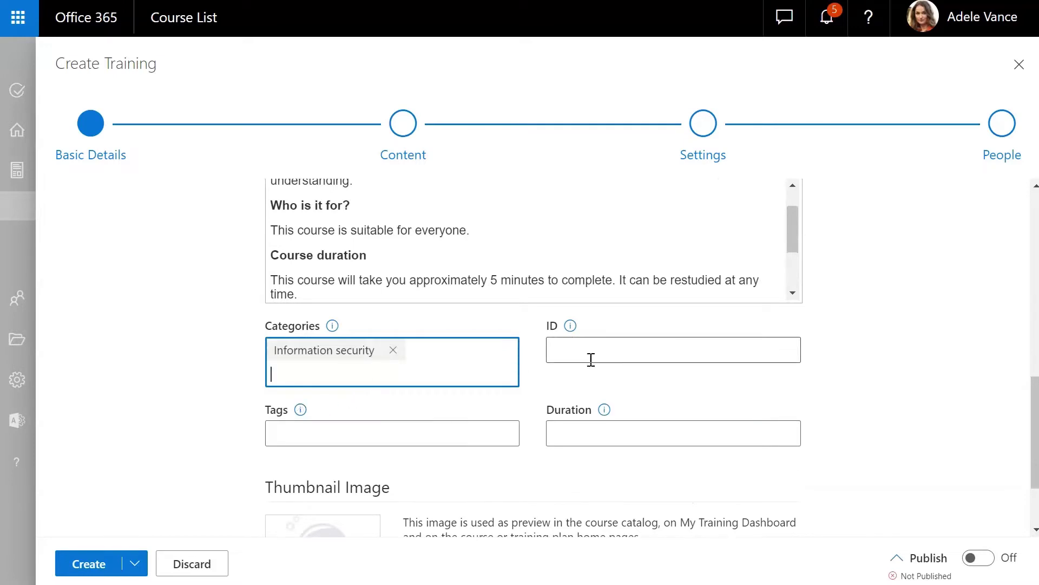
pyautogui.click(560, 355)
pyautogui.write('100')
# - Add the existing Information security tag and set the training's duration to "20 minutes"
pyautogui.click(323, 434)
pyautogui.write('Infor')
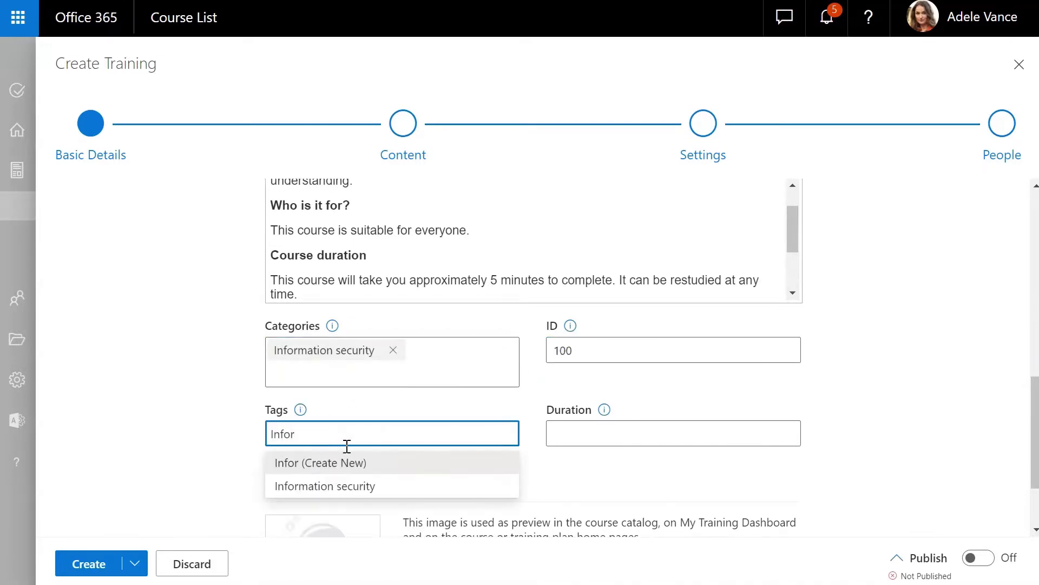
pyautogui.click(352, 485)
pyautogui.click(594, 439)
pyautogui.write('20 minutes')
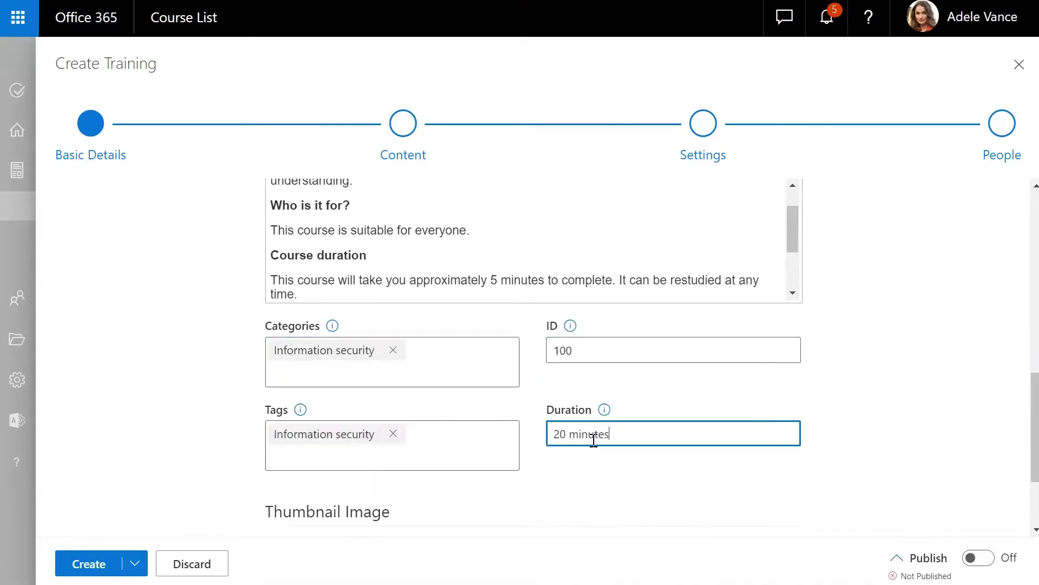
pyautogui.click(527, 520)
# - Use the existing image of the man working on a laptop as the training's thumbnail
pyautogui.scroll(-3, 477, 515)
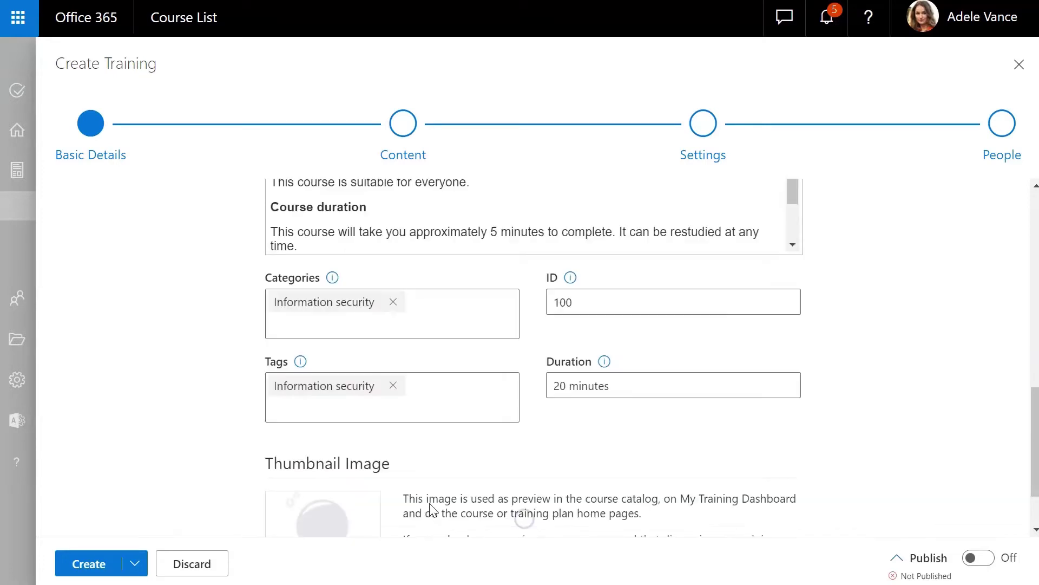
pyautogui.click(430, 507)
pyautogui.click(573, 493)
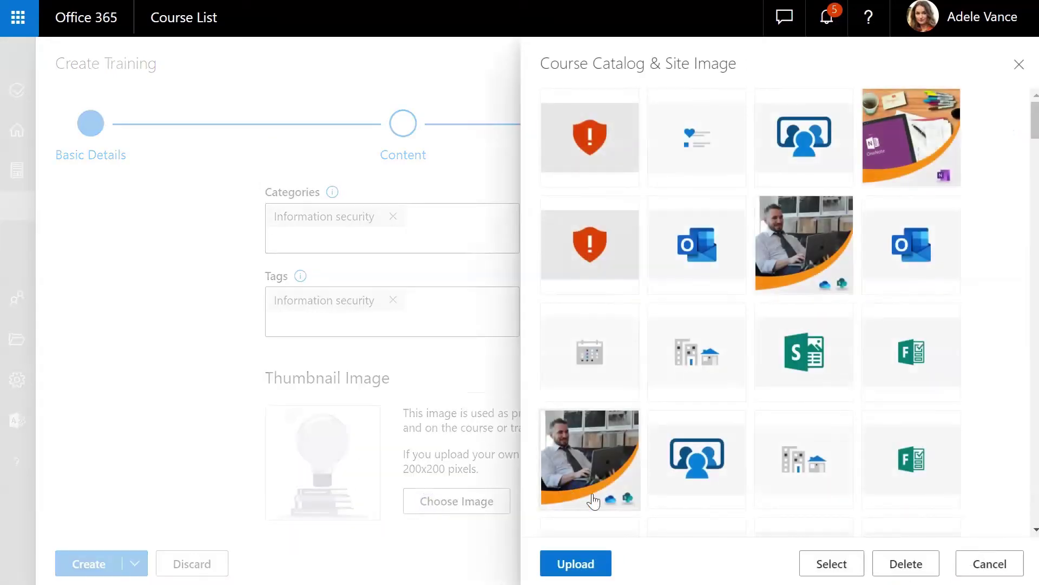
pyautogui.click(831, 564)
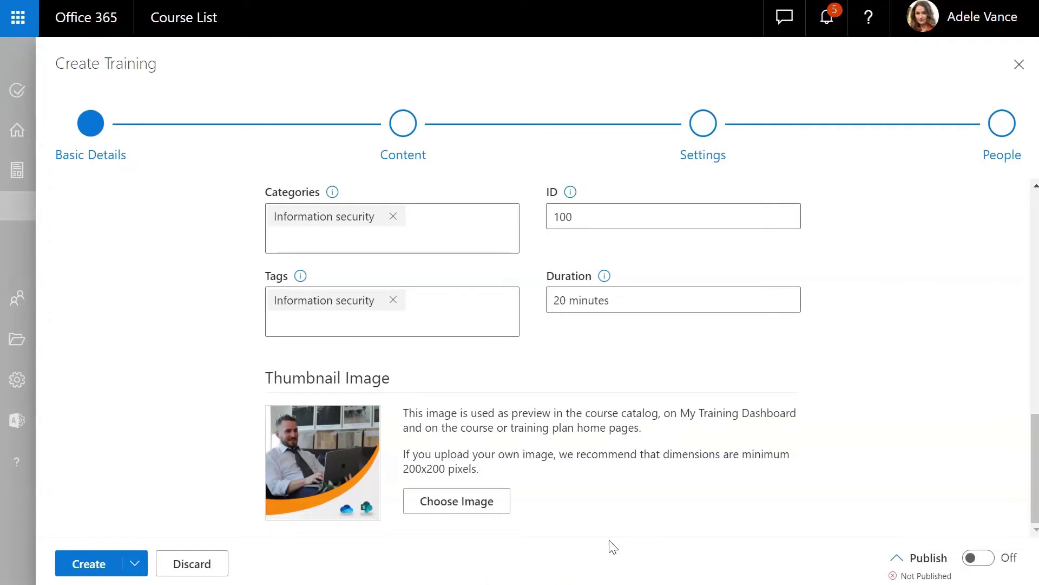
# - Check the learning item types available in the Content stage and create the training
pyautogui.click(406, 124)
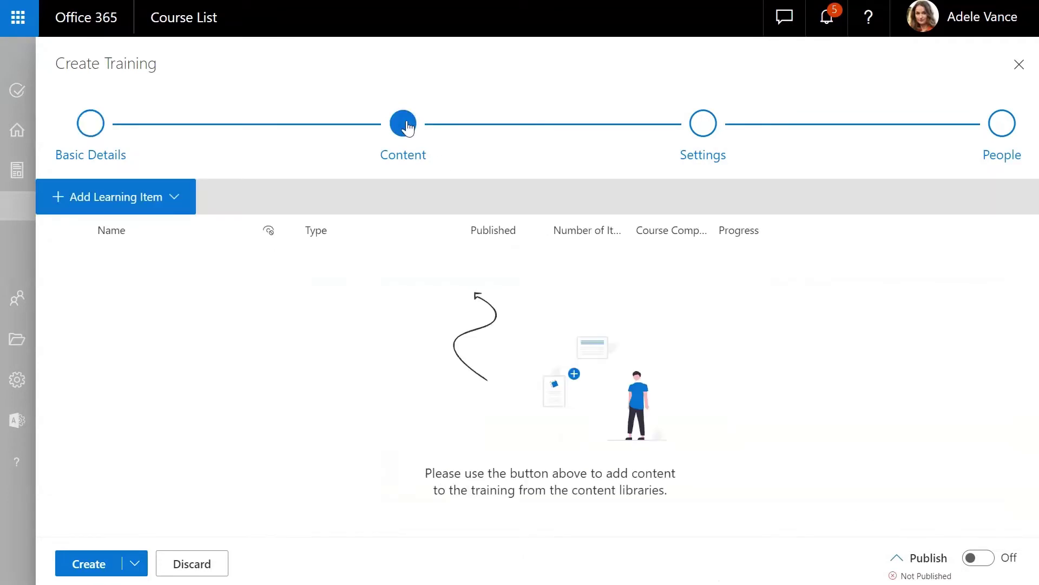
pyautogui.click(183, 207)
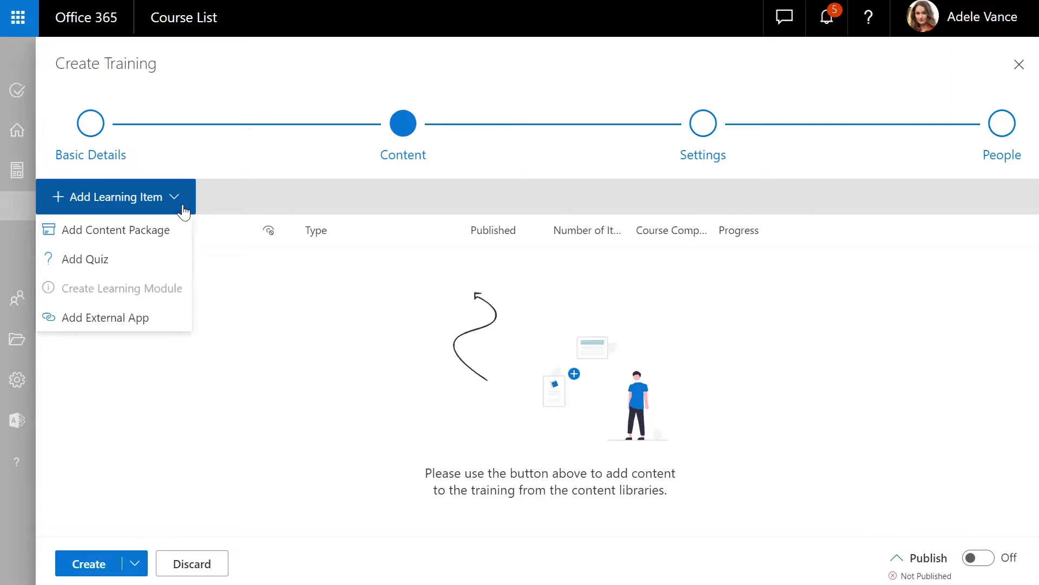
pyautogui.click(182, 207)
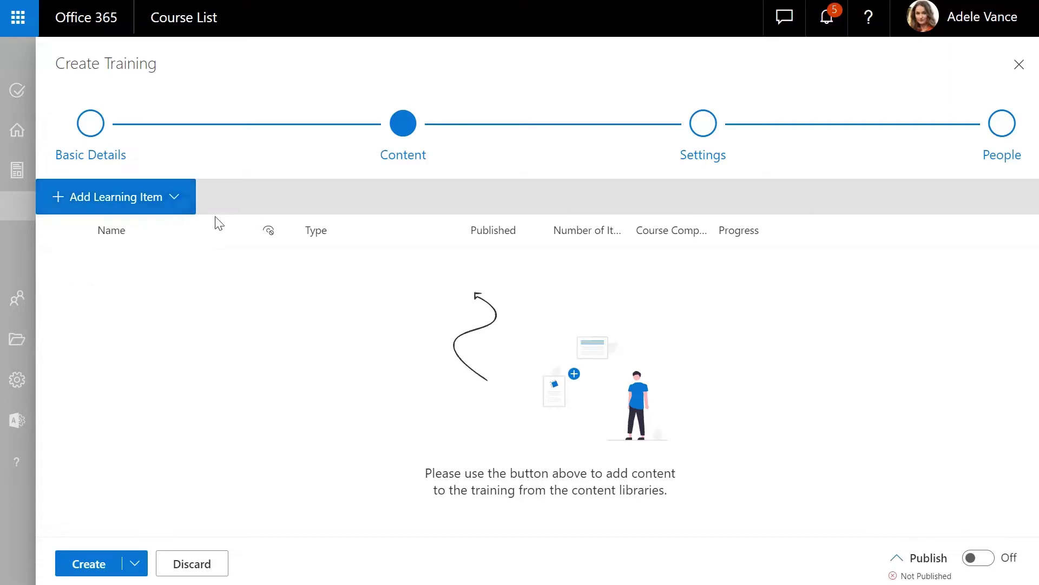
pyautogui.click(88, 569)
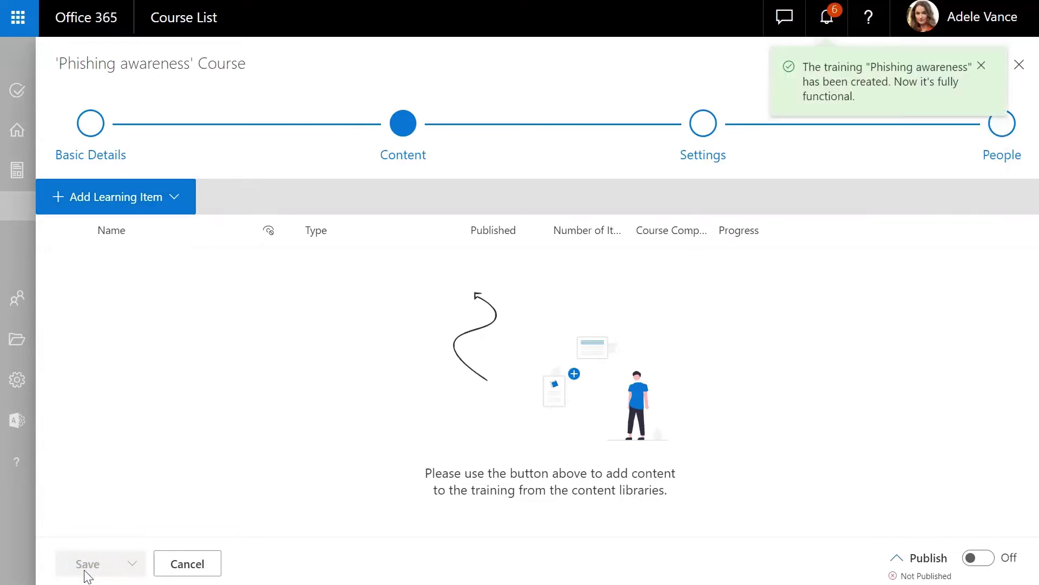
# - Add the existing content package "Tactics employed by cyber cr..." to the course content
pyautogui.click(172, 211)
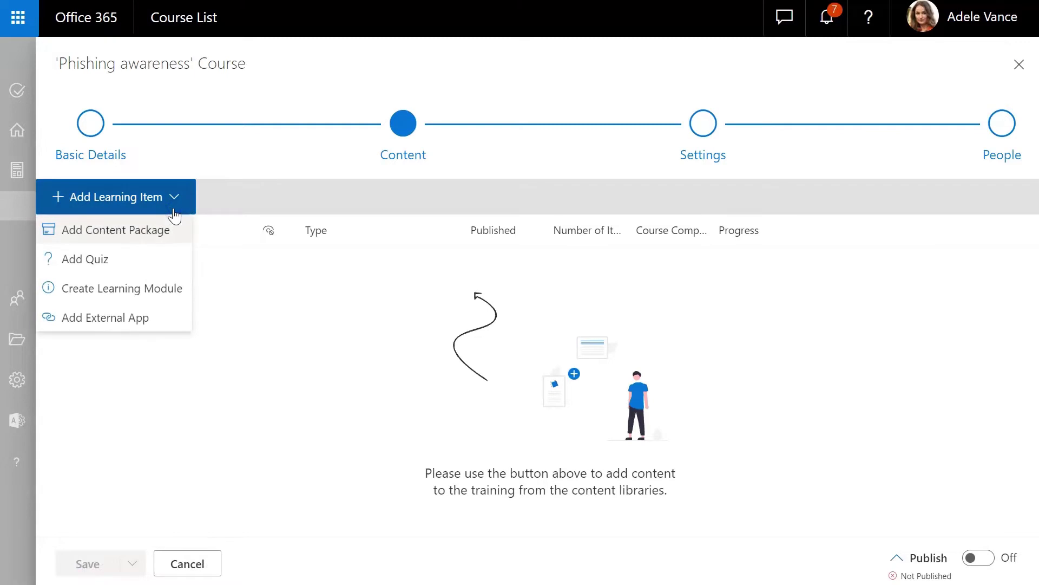
pyautogui.click(153, 230)
pyautogui.click(538, 348)
pyautogui.click(580, 564)
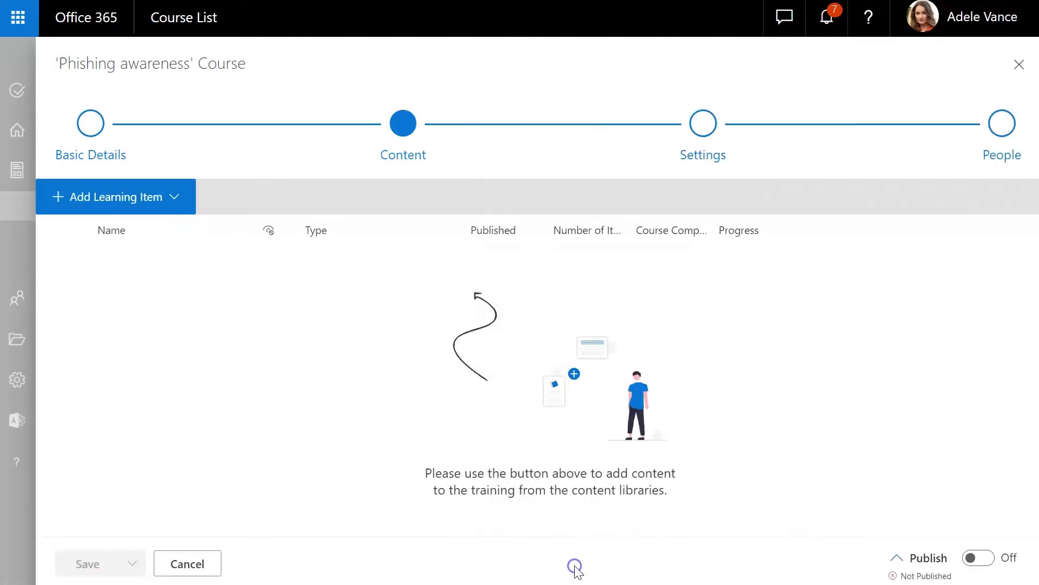
# - Search the quizzes for "phishin" and add "Quiz: Can you identify phishing attempts?" to the course content
pyautogui.click(174, 200)
pyautogui.click(85, 258)
pyautogui.click(948, 108)
pyautogui.write('phishin')
pyautogui.click(539, 209)
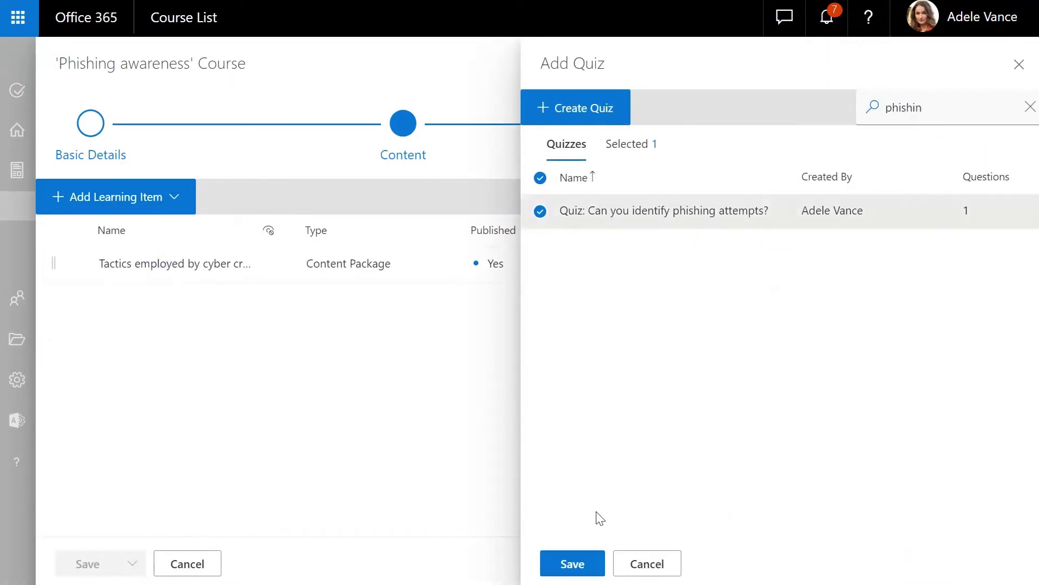
pyautogui.click(570, 561)
# - Start a new learning module titled "What is phishing? Learn how this attack works"
pyautogui.click(116, 196)
pyautogui.click(144, 285)
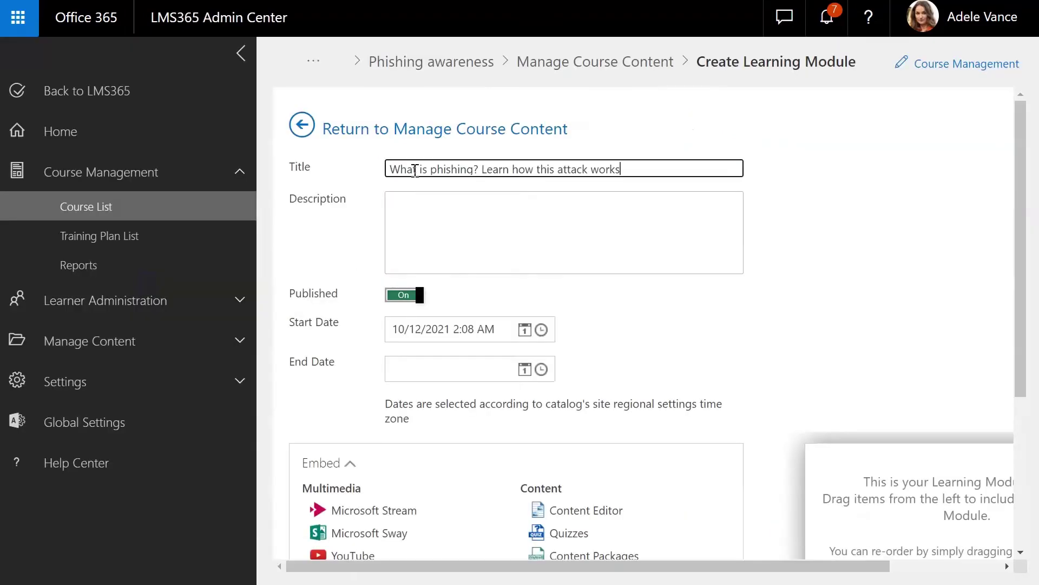
pyautogui.scroll(-5, 314, 341)
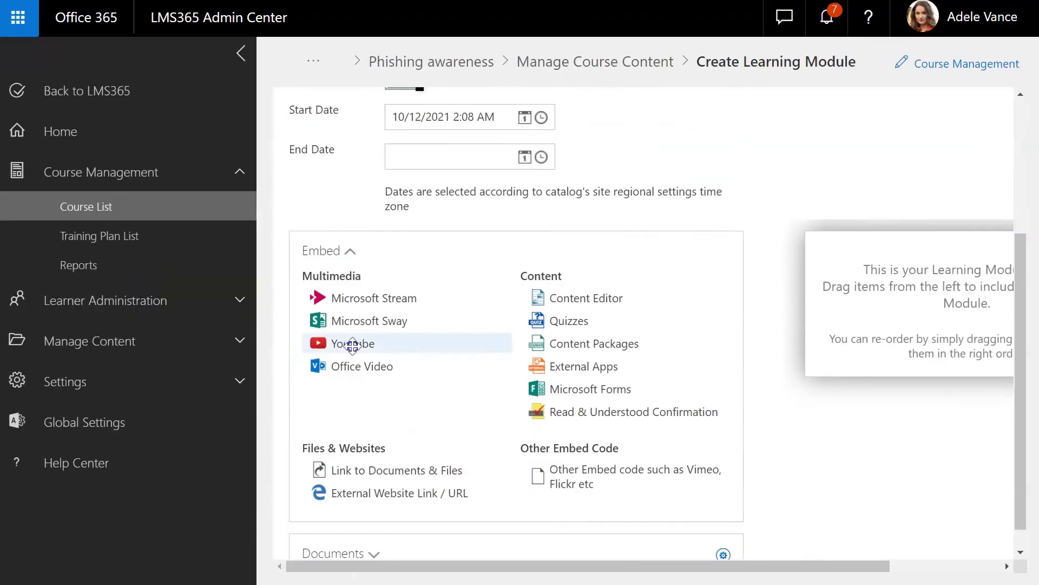
pyautogui.click(320, 341)
pyautogui.write('What is phishing? Learn how this attack works')
pyautogui.click(373, 303)
pyautogui.write('<iframe width="560" height="315" src="https://www.youtube.com/embed/Y7zNlEMDmI4" title="YouTube video player" frameborder="0" allow="accelerometer; autoplay; clipboard-write; encrypted-media; gyroscope; picture-in-picture" allowfullscreen></iframe>')
pyautogui.click(617, 392)
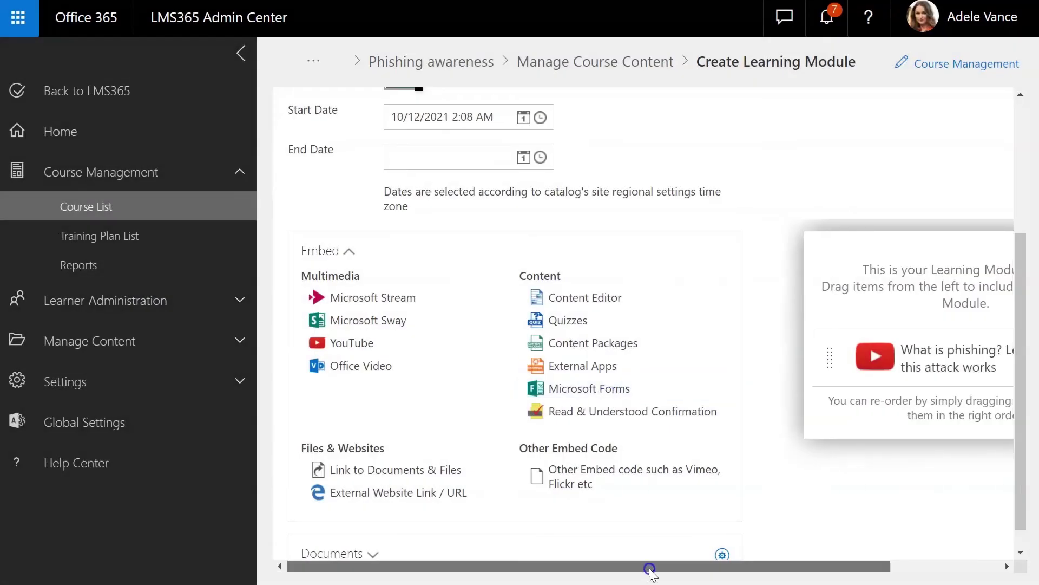
# - Save the learning module and move it above the quiz in the course content list
pyautogui.moveTo(651, 566); pyautogui.dragTo(779, 567)
pyautogui.click(924, 478)
pyautogui.moveTo(54, 333); pyautogui.dragTo(58, 293)
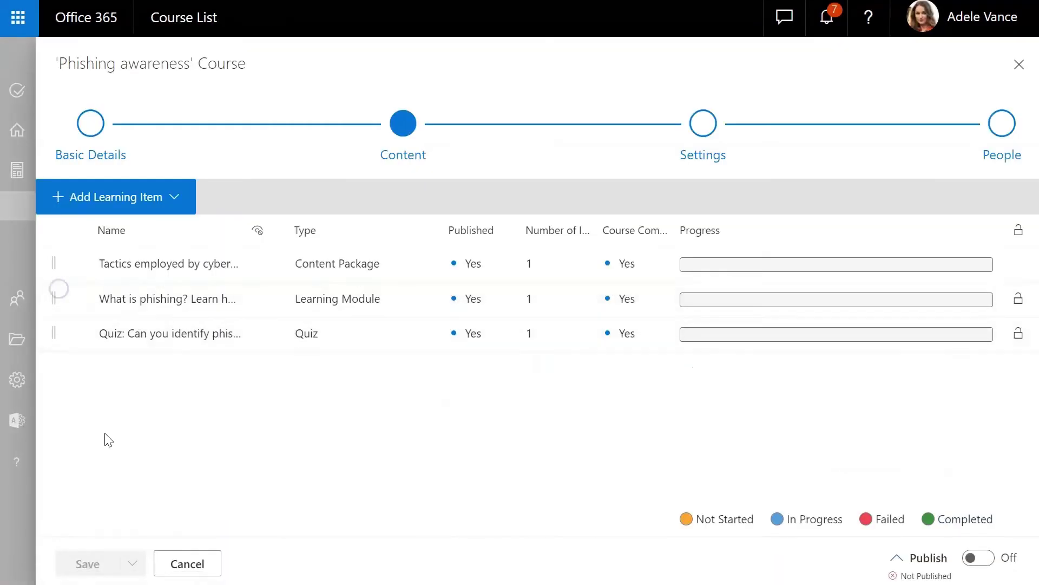
# - In the course settings, keep Automatic Approval enrollment, set Continuing Education Units to 100, disallow unenrollment and show the course as mandatory
pyautogui.click(704, 133)
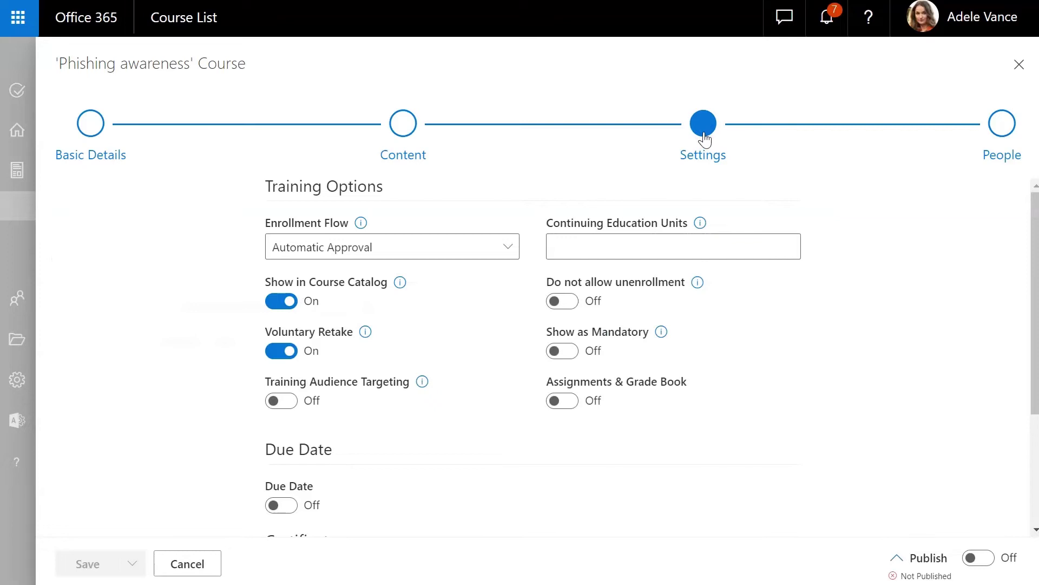
pyautogui.click(498, 245)
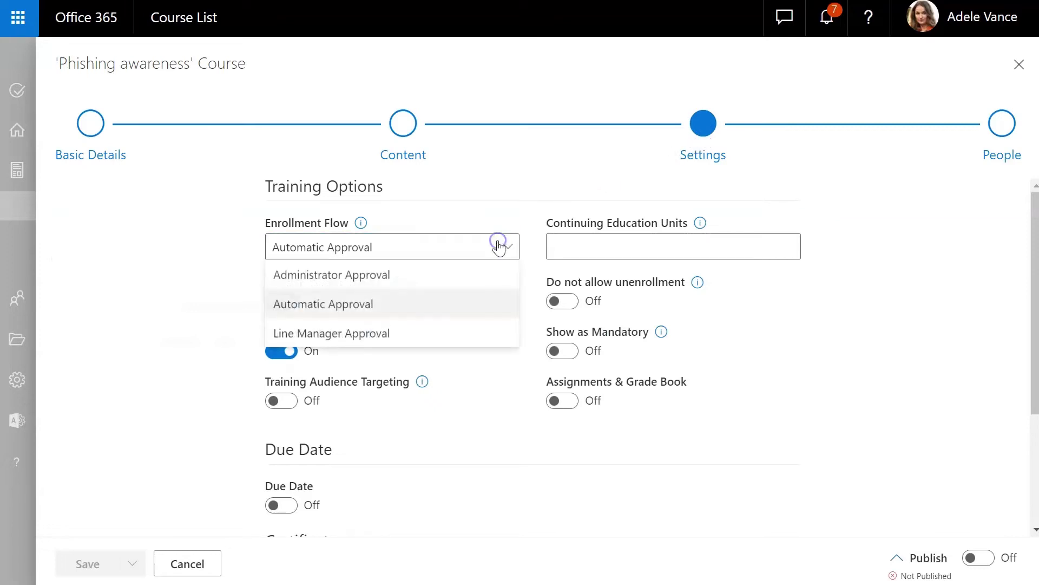
pyautogui.click(483, 304)
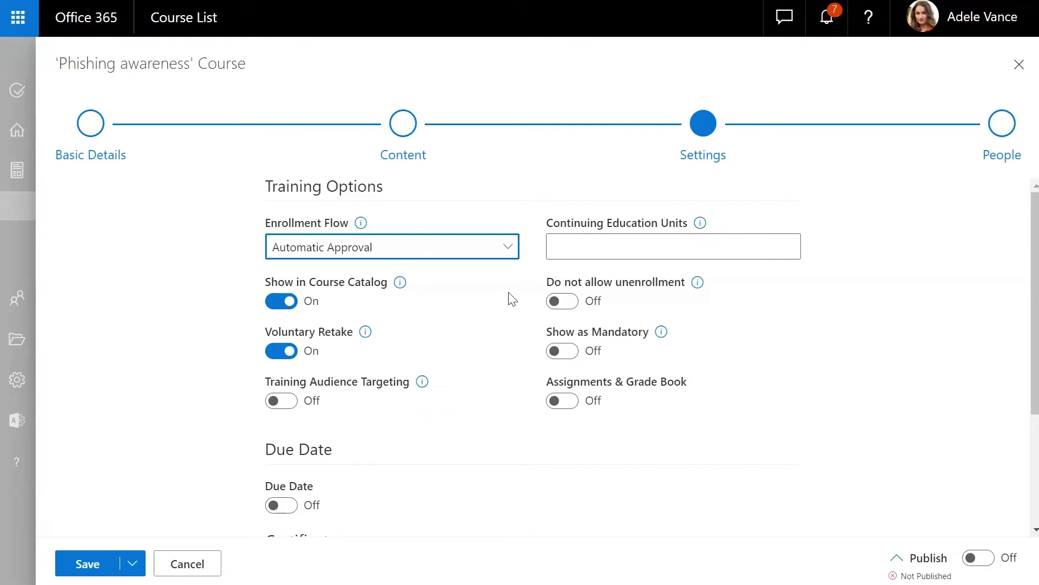
pyautogui.click(559, 245)
pyautogui.write('100')
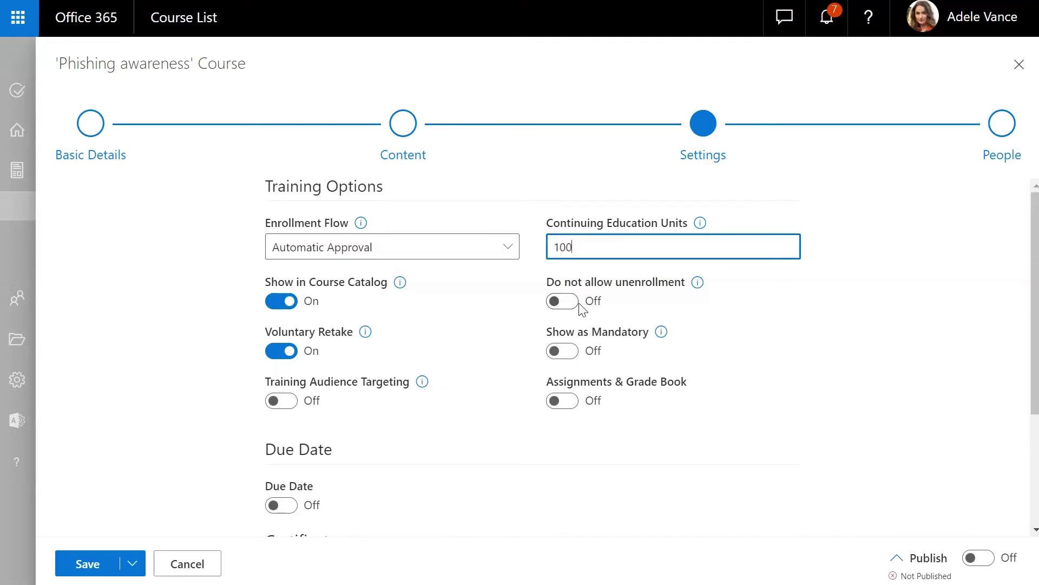
pyautogui.click(557, 303)
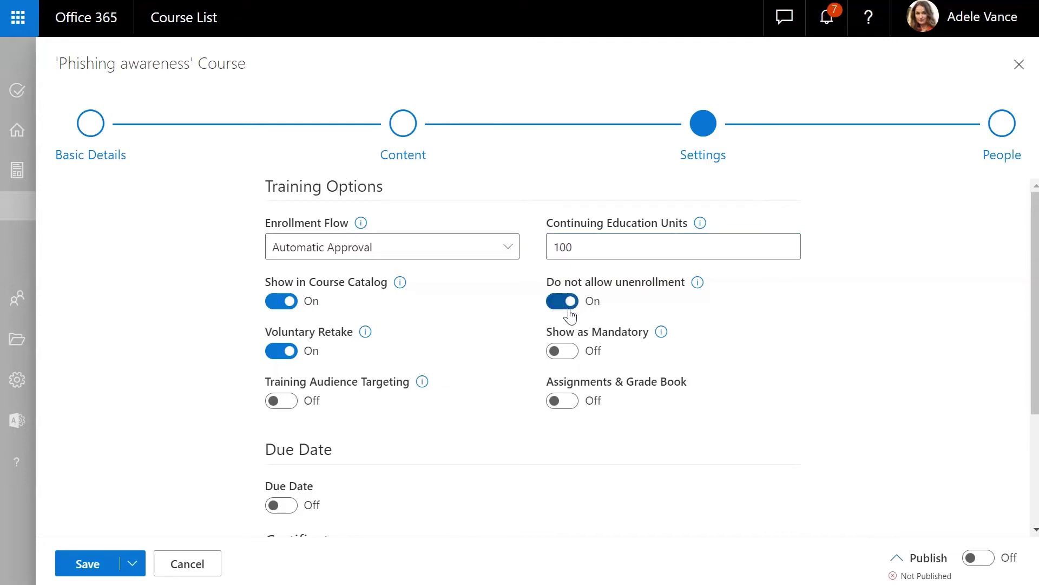
pyautogui.click(573, 353)
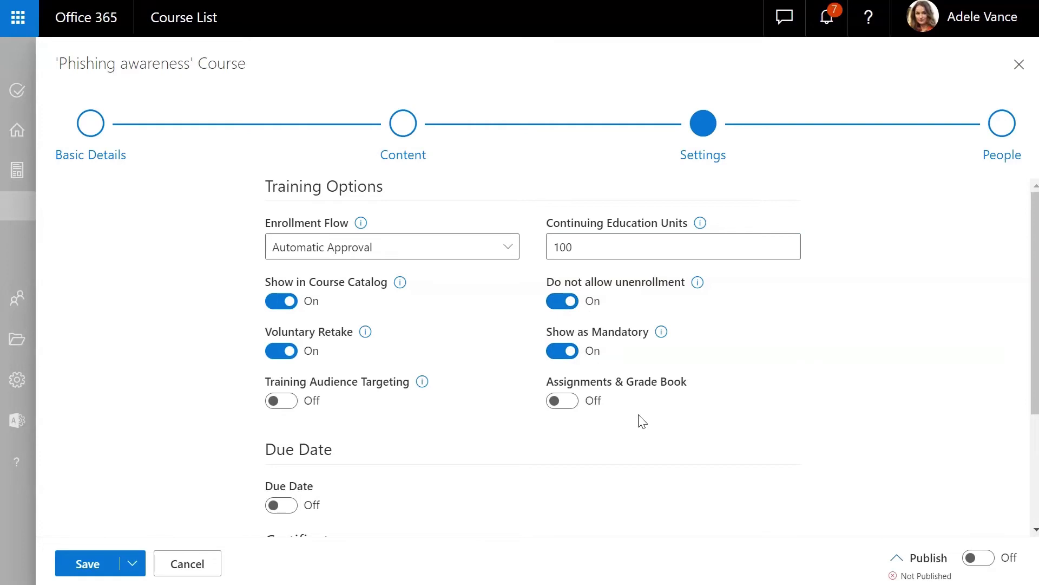
# - Enable a due date for the course set to 20 days after enrollment
pyautogui.scroll(-3, 633, 433)
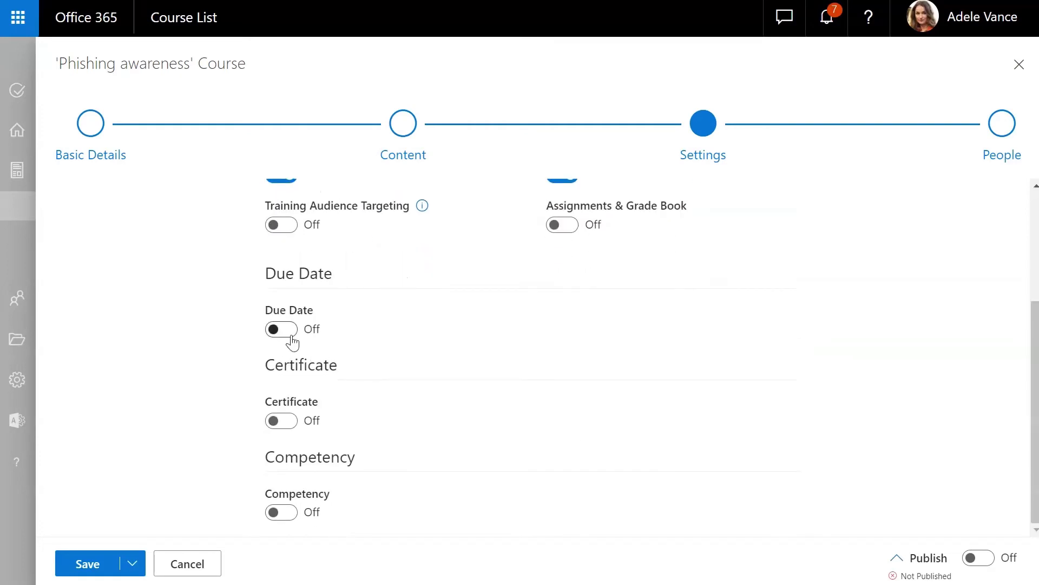
pyautogui.click(290, 333)
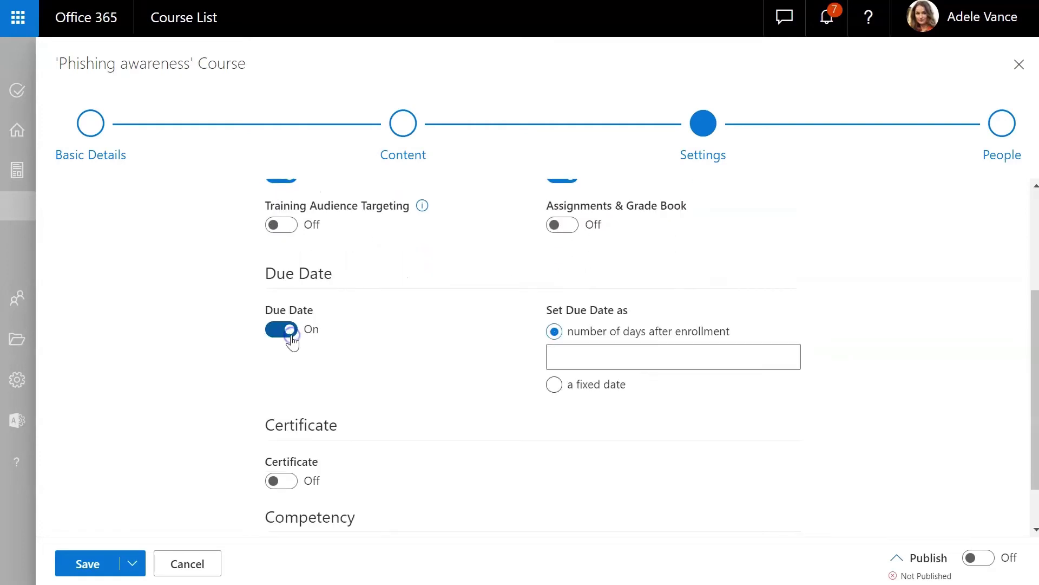
pyautogui.click(578, 351)
pyautogui.write('20')
# - Enable a certificate using the "Phishing awareness" template, with expiry set to 365 days after completion
pyautogui.scroll(-1, 449, 443)
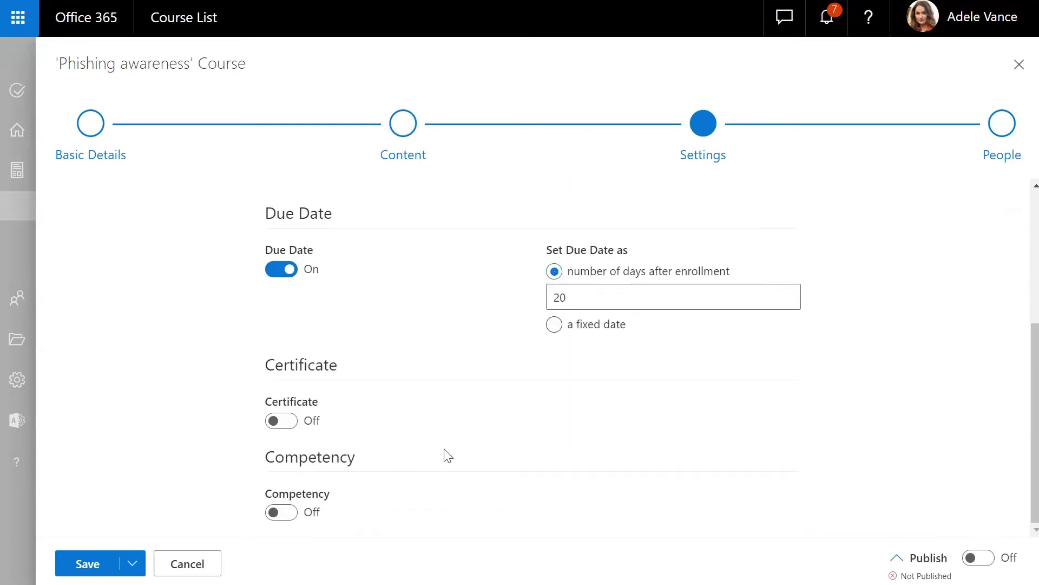
pyautogui.click(282, 420)
pyautogui.scroll(-1, 359, 428)
pyautogui.click(475, 418)
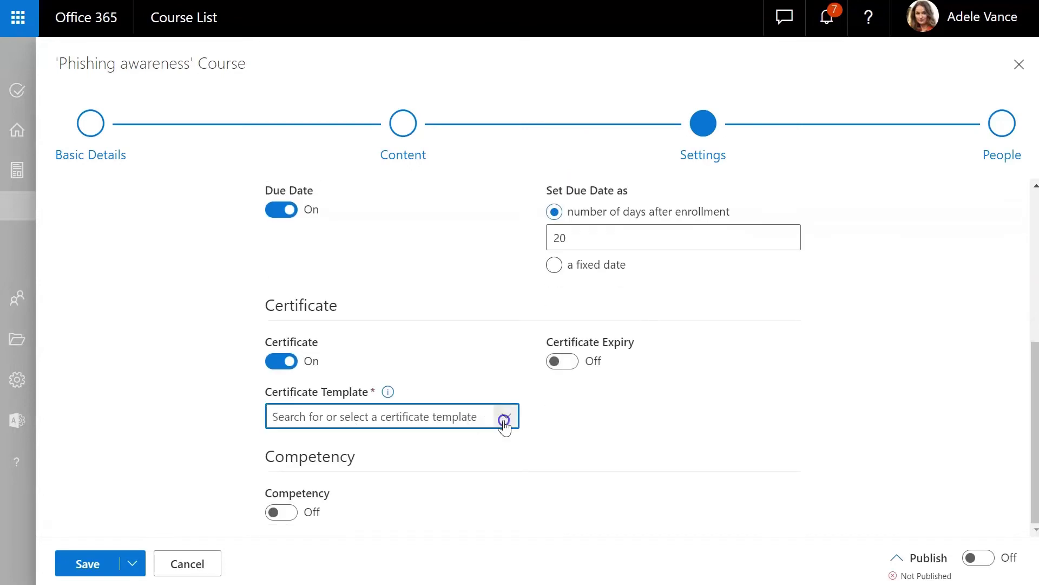
pyautogui.click(504, 420)
pyautogui.click(429, 461)
pyautogui.click(562, 361)
pyautogui.click(610, 438)
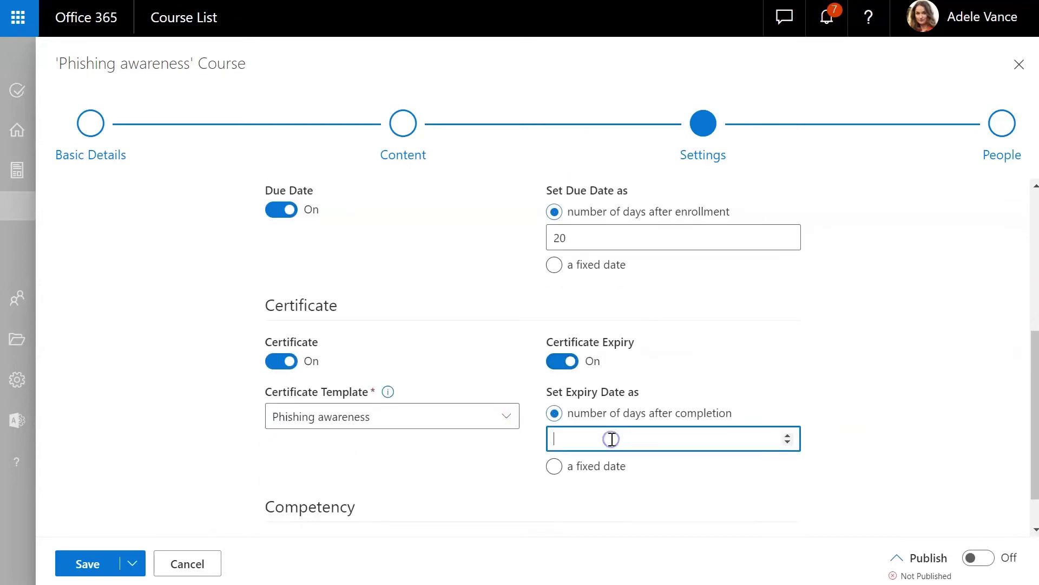
pyautogui.write('365')
# - Enable competencies for the course, add "Phishing awareness \ Average" and turn on competency revocation
pyautogui.scroll(-1, 349, 490)
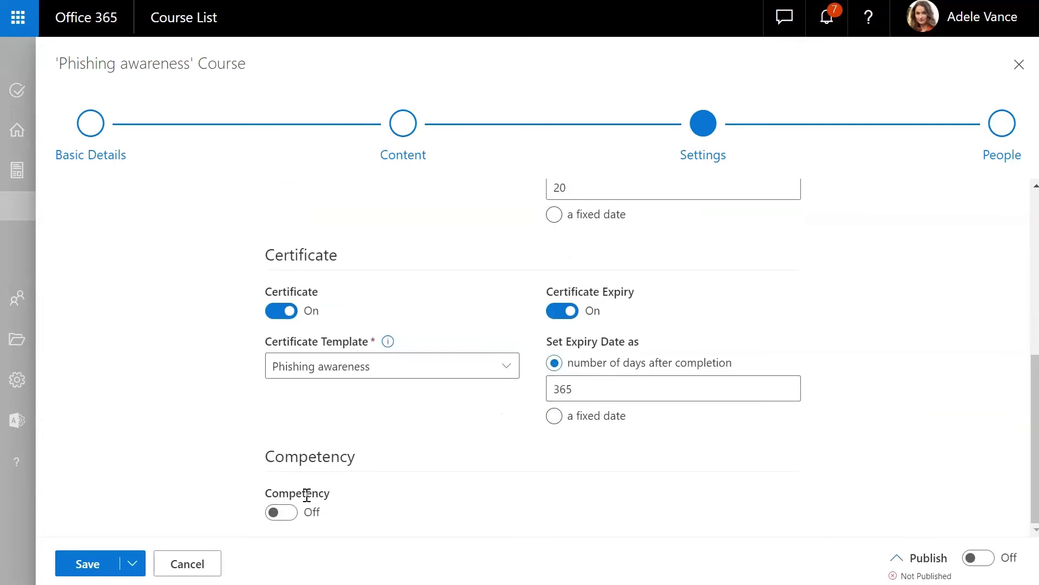
pyautogui.click(282, 510)
pyautogui.scroll(-1, 433, 454)
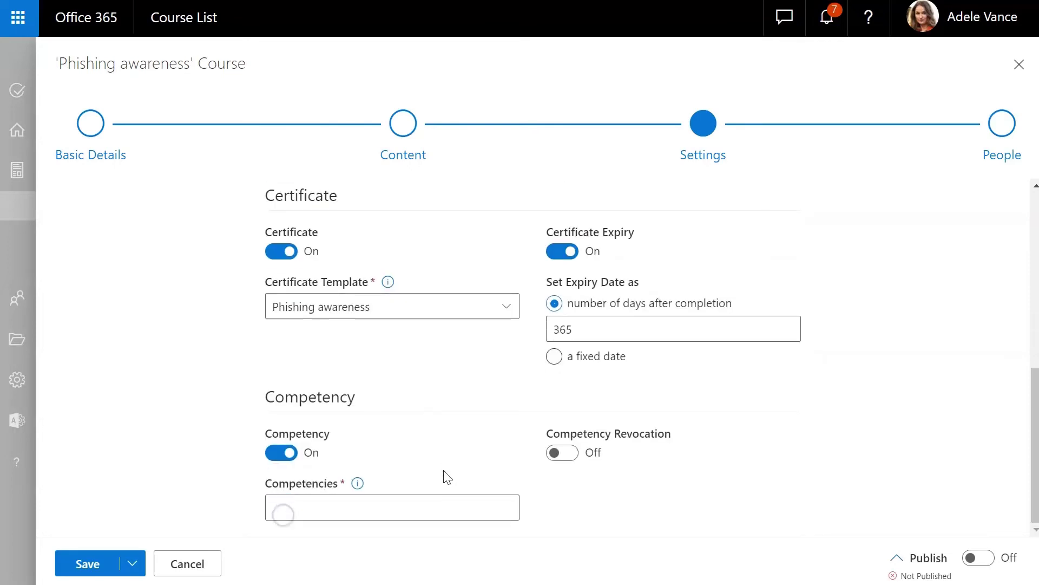
pyautogui.click(447, 499)
pyautogui.scroll(-5, 513, 412)
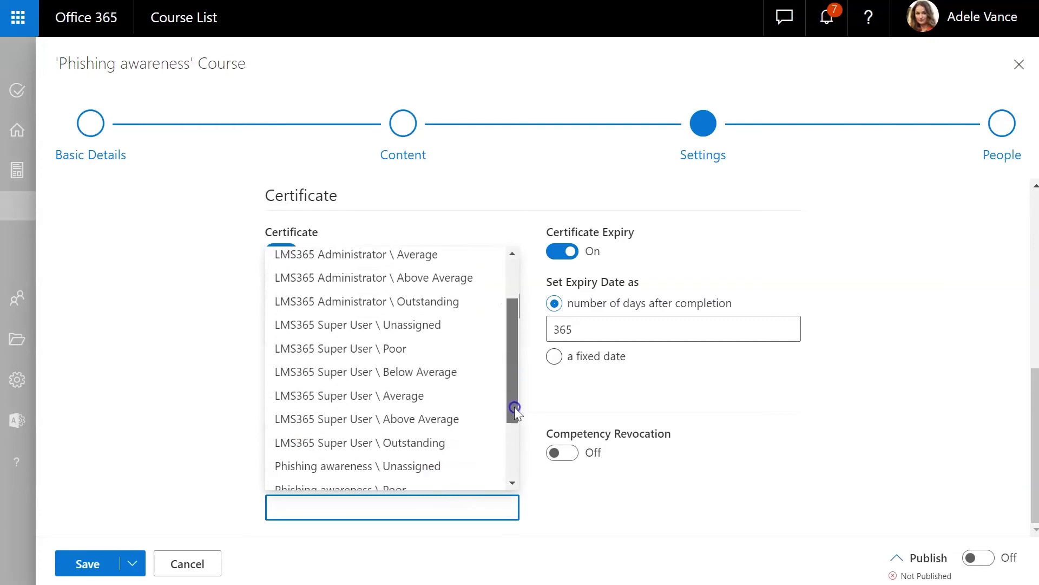
pyautogui.click(504, 469)
pyautogui.click(648, 505)
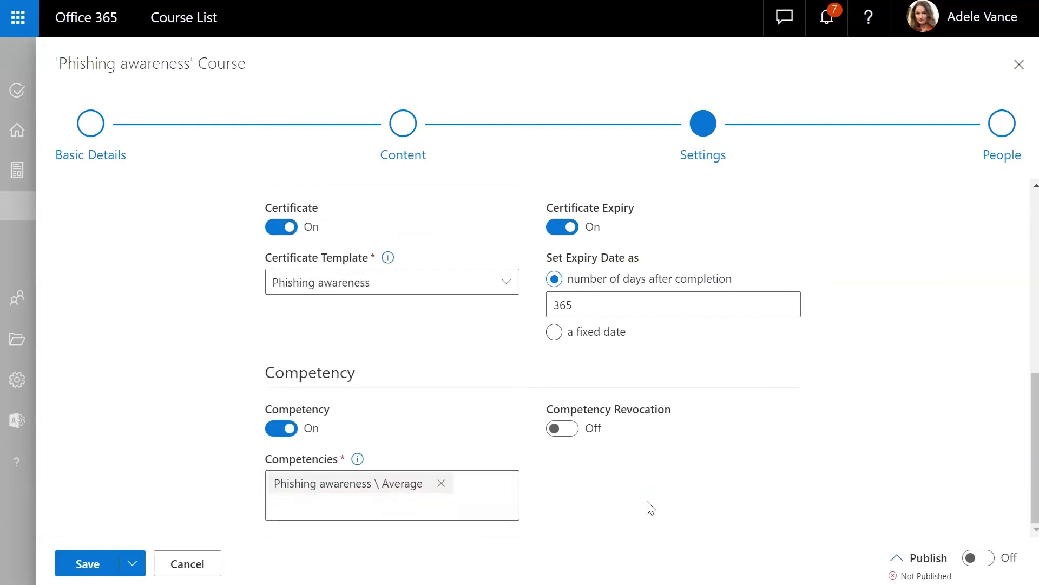
pyautogui.click(576, 428)
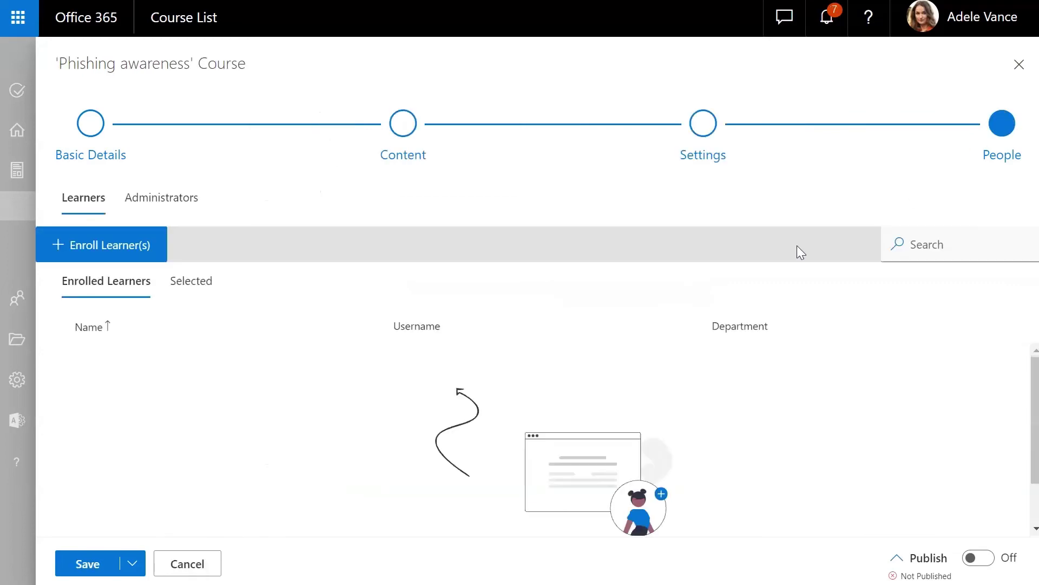
# - Enroll an individual learner, found by first name, and the lms365preview Members group in the course
pyautogui.click(107, 251)
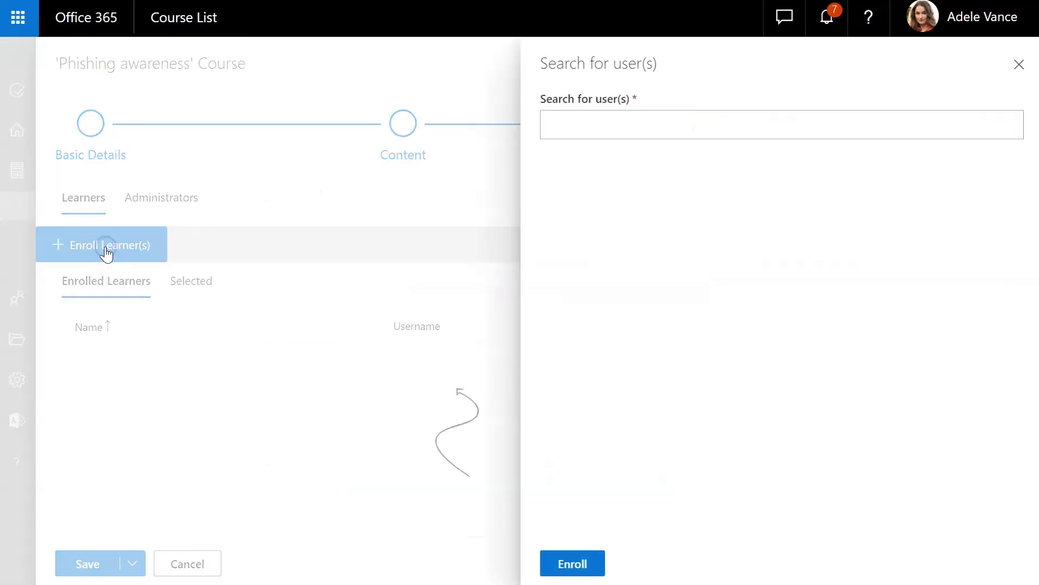
pyautogui.click(599, 130)
pyautogui.write('alex')
pyautogui.click(605, 154)
pyautogui.write('lms365')
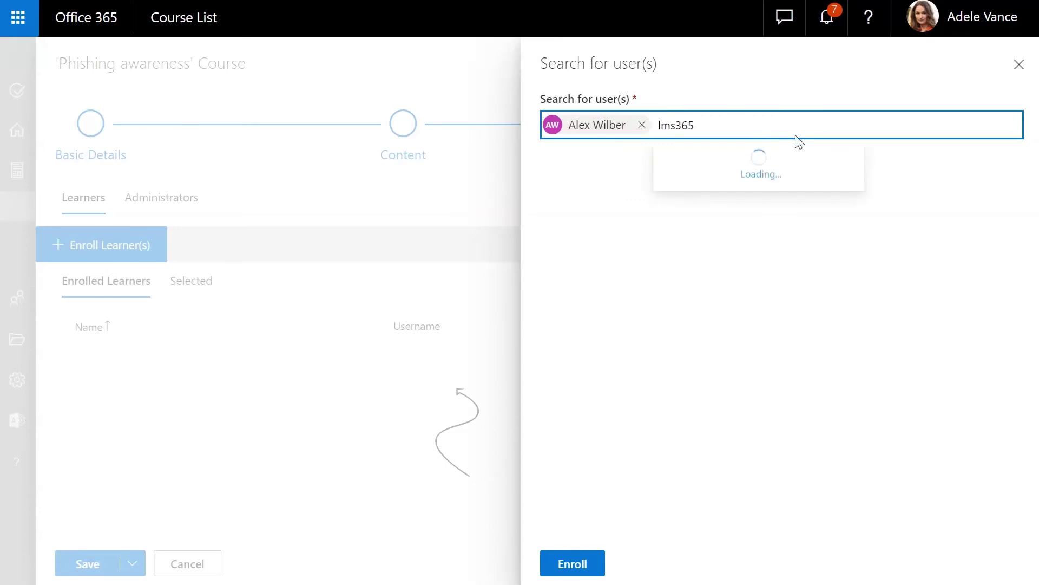
pyautogui.click(797, 154)
pyautogui.click(563, 569)
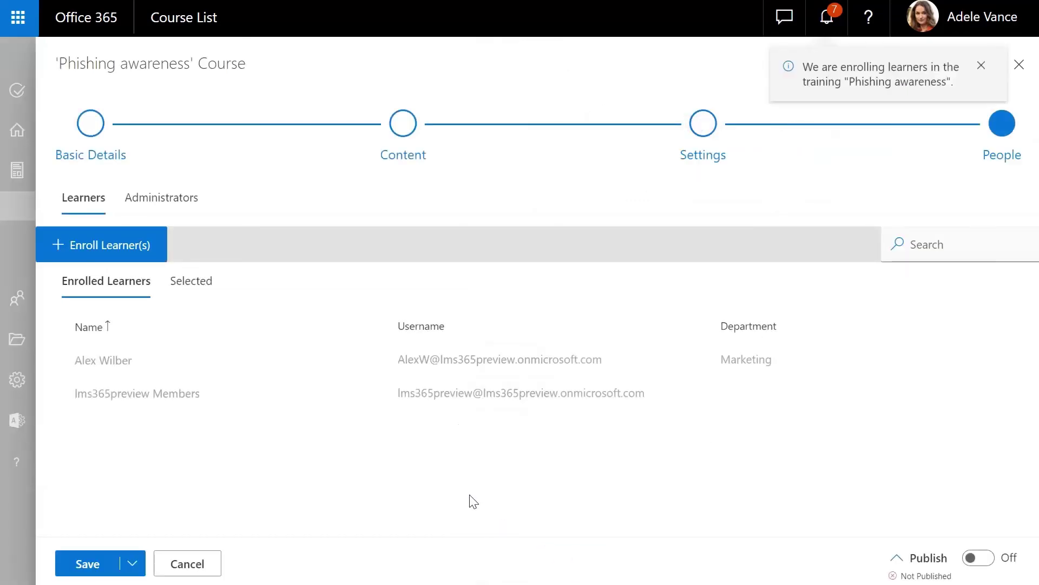
# - Add a second administrator to the course by searching for the user's name
pyautogui.click(187, 210)
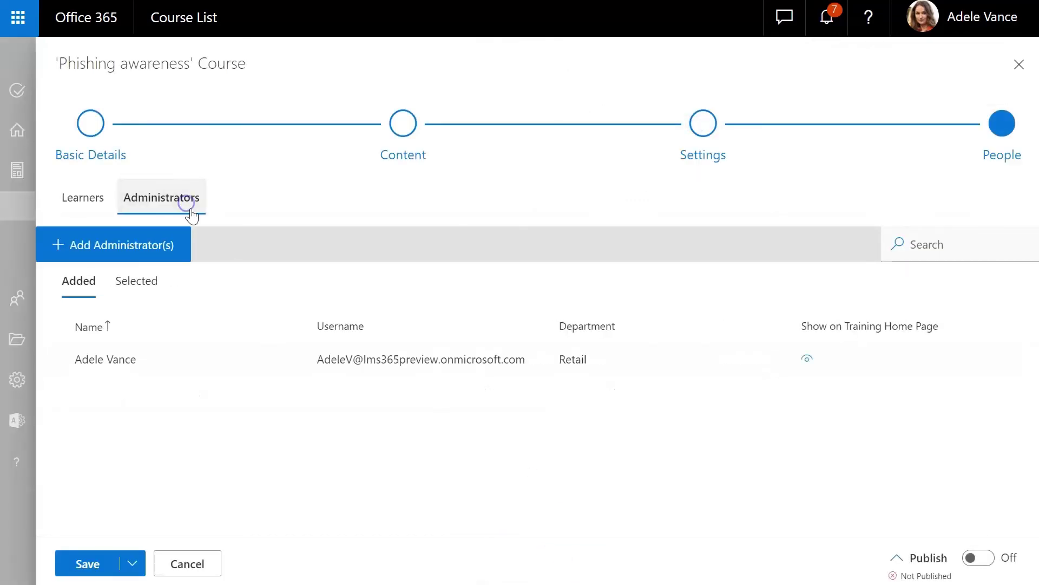
pyautogui.click(162, 250)
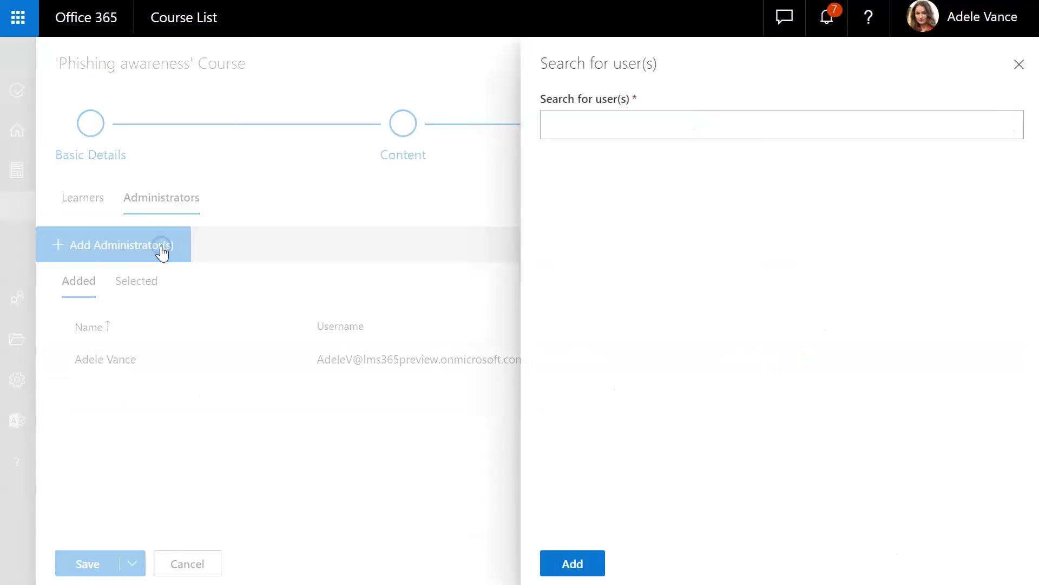
pyautogui.click(591, 130)
pyautogui.write('Diego Siciliani')
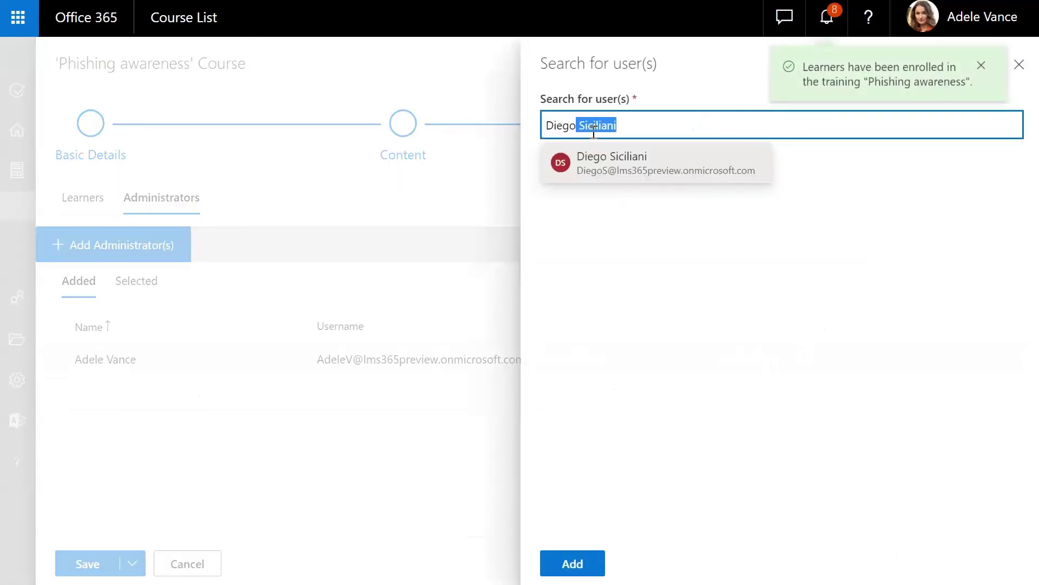
pyautogui.click(599, 162)
pyautogui.click(585, 561)
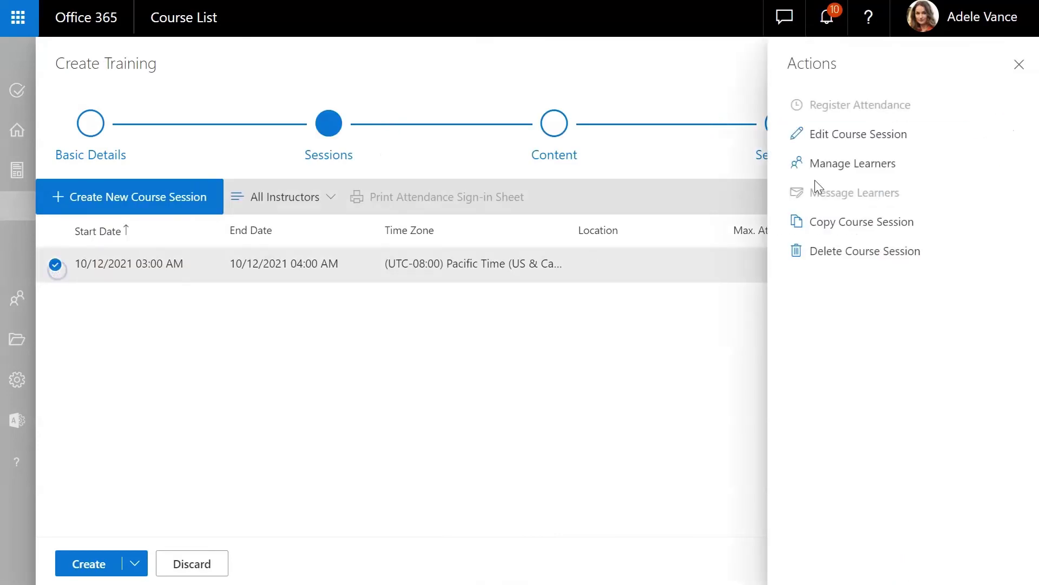
# - Add a learner, found by name, to the course session starting 10/12/2021 03:00 AM and save
pyautogui.click(815, 162)
pyautogui.click(576, 106)
pyautogui.write('dy')
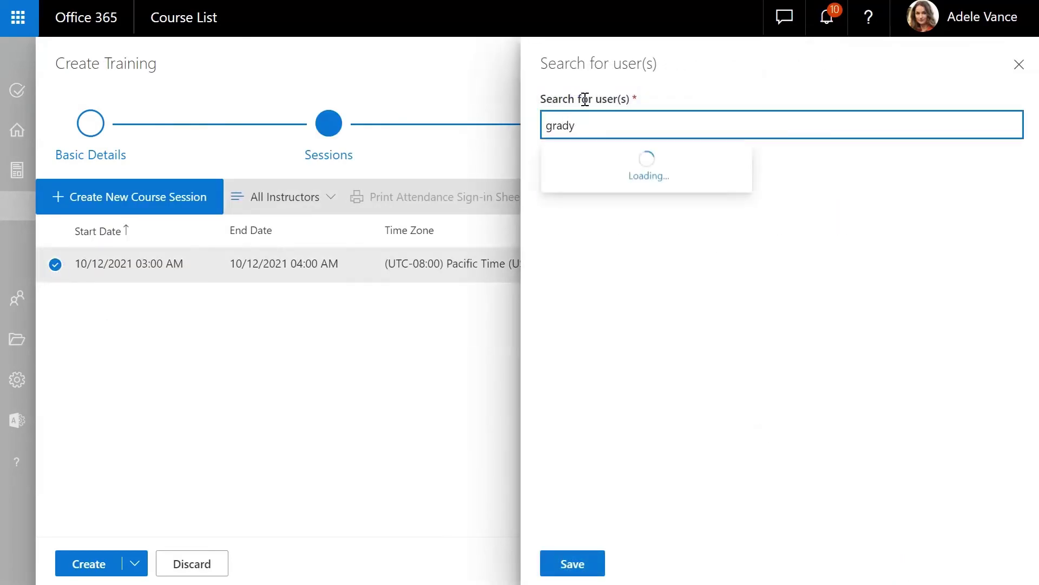
pyautogui.click(619, 158)
pyautogui.click(574, 563)
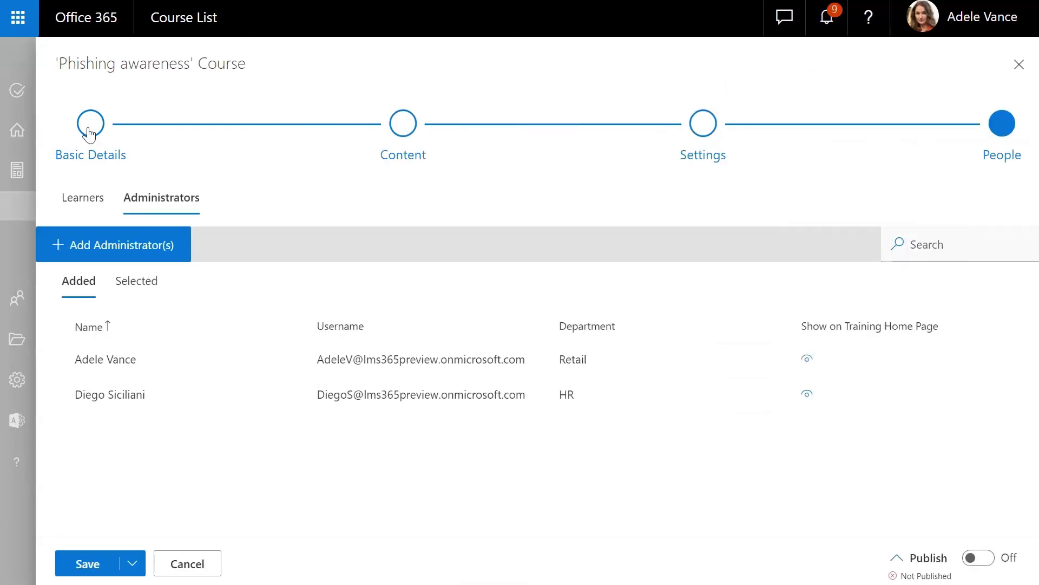
# - Copy and clear the short description in the course's basic details, then try to move on to the content stage
pyautogui.click(91, 124)
pyautogui.moveTo(743, 447); pyautogui.dragTo(281, 452)
pyautogui.hotkey('ctrl', 'c')
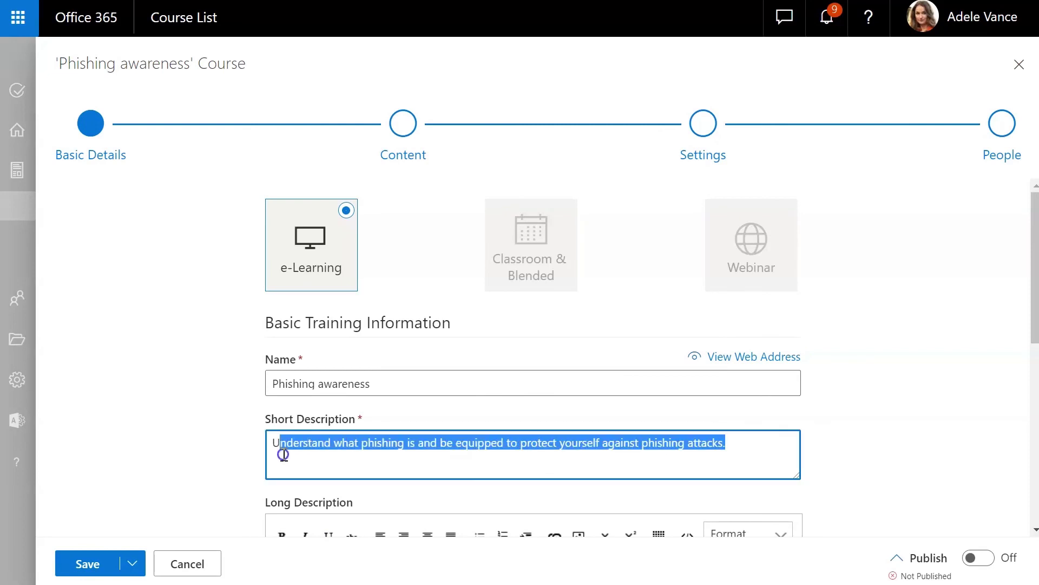
pyautogui.press('BackSpace')
pyautogui.click(401, 125)
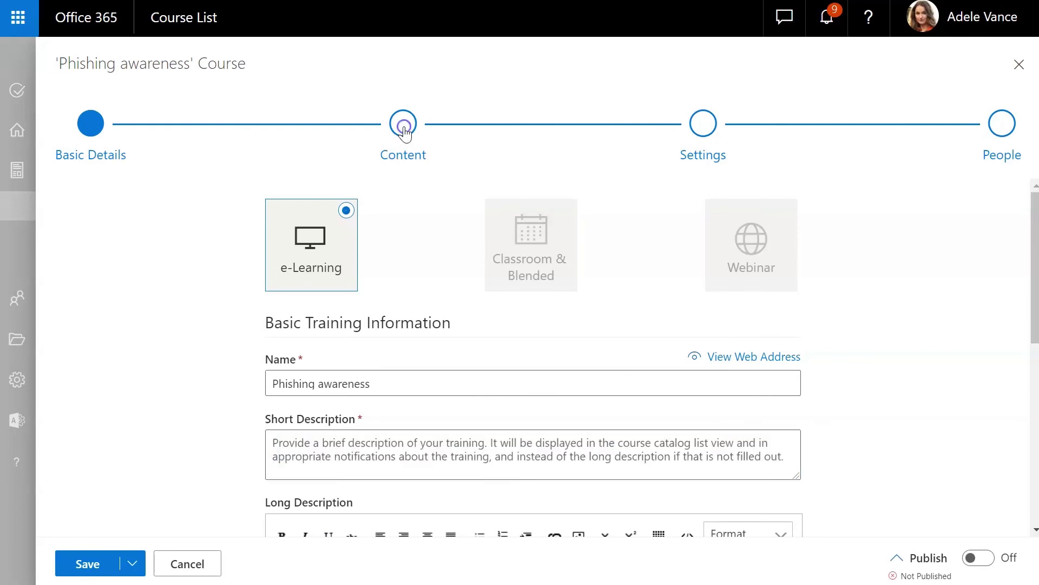
# - Restore the short description "Understand what phishing is and be equipped to protect yourself against phishing attacks." in the basic details
pyautogui.click(91, 131)
pyautogui.click(319, 452)
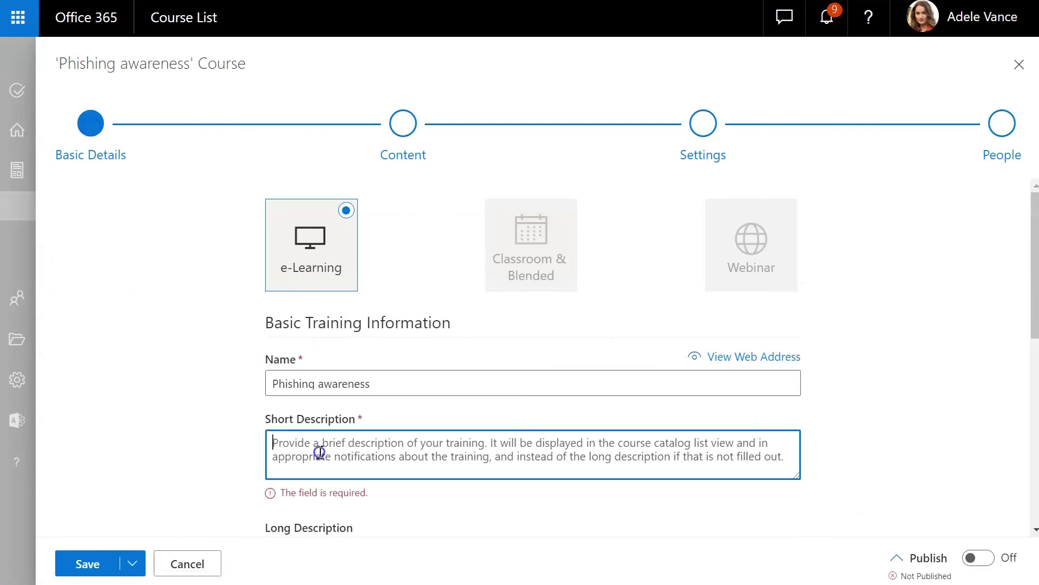
pyautogui.hotkey('ctrl', 'v')
pyautogui.click(208, 473)
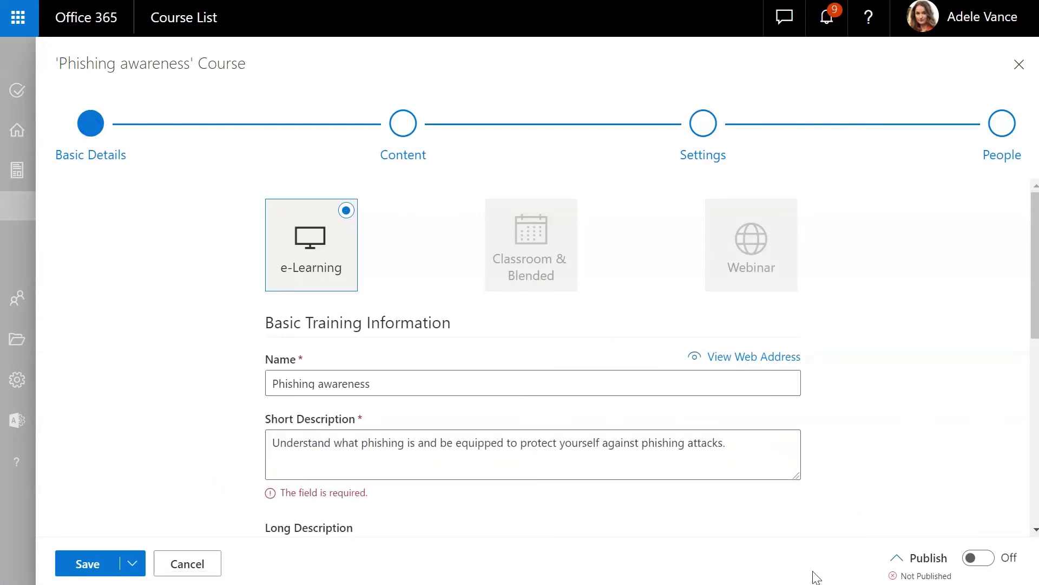
# - Publish the "Phishing awareness" course, then save it and return to the course list
pyautogui.click(897, 560)
pyautogui.click(971, 563)
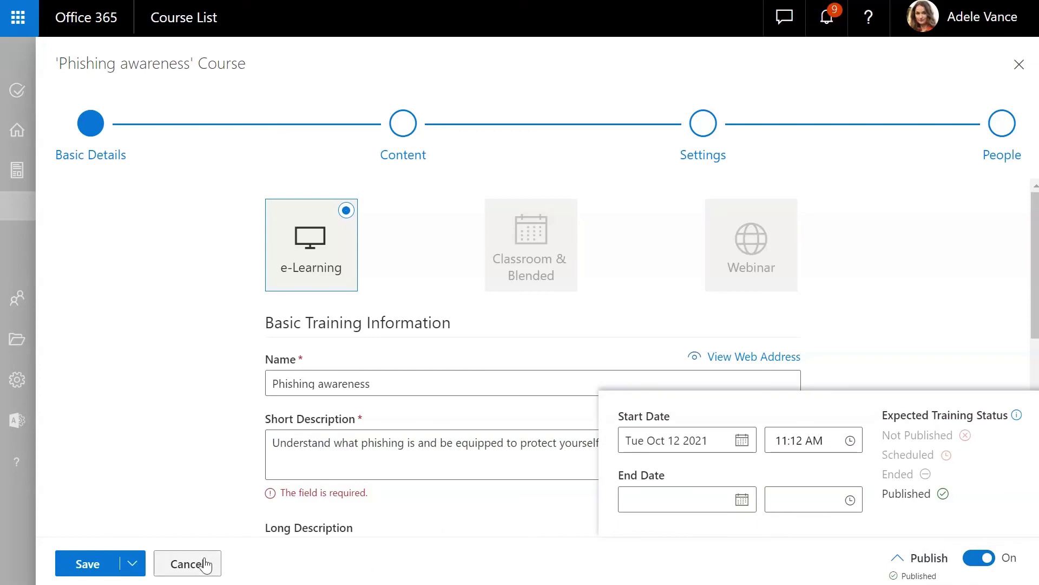
pyautogui.click(134, 563)
pyautogui.click(114, 539)
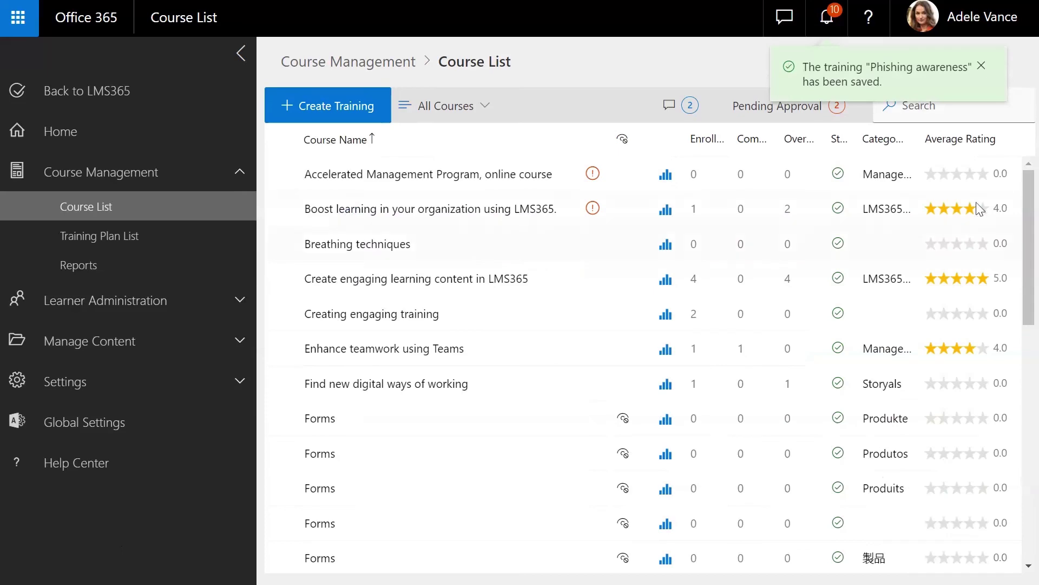
# - Search the course list for "phishing", select the "Phishing awareness" course and look through its home page content
pyautogui.click(940, 108)
pyautogui.write('phishing')
pyautogui.click(284, 174)
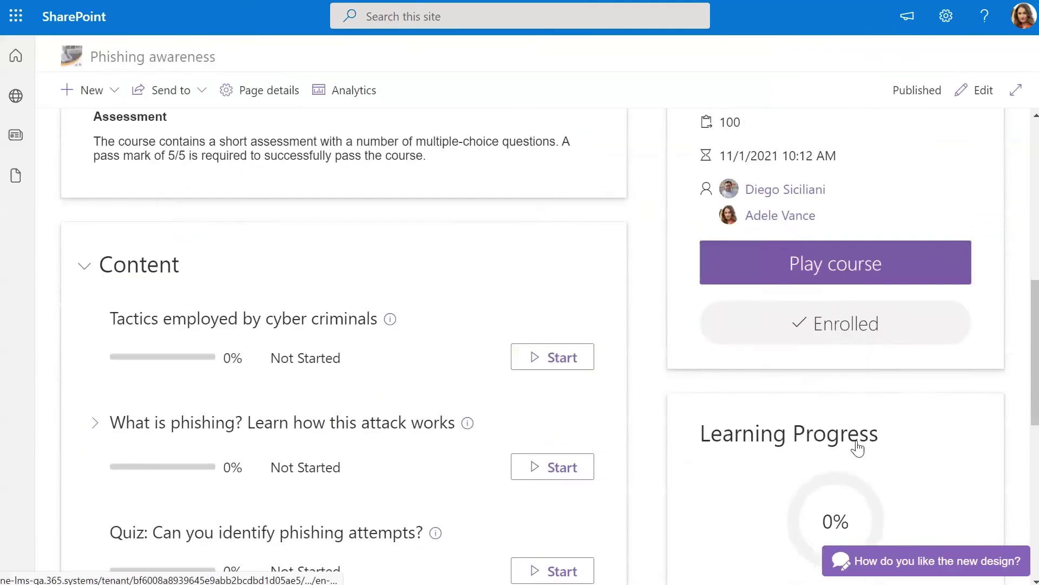
pyautogui.scroll(-3, 856, 447)
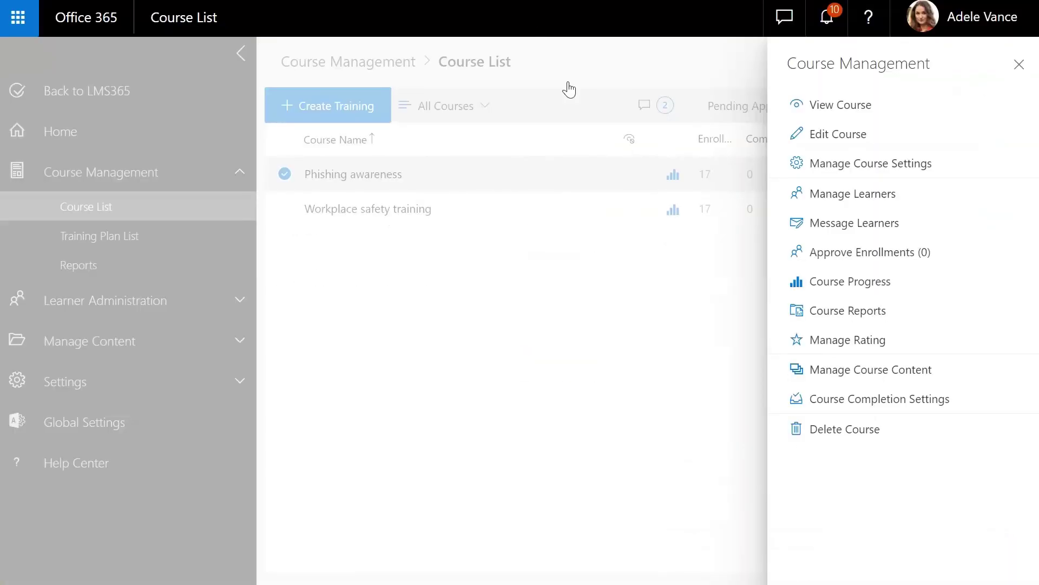
# - Edit the "Phishing awareness" course so it is no longer shown in the course catalog, and save it
pyautogui.click(829, 135)
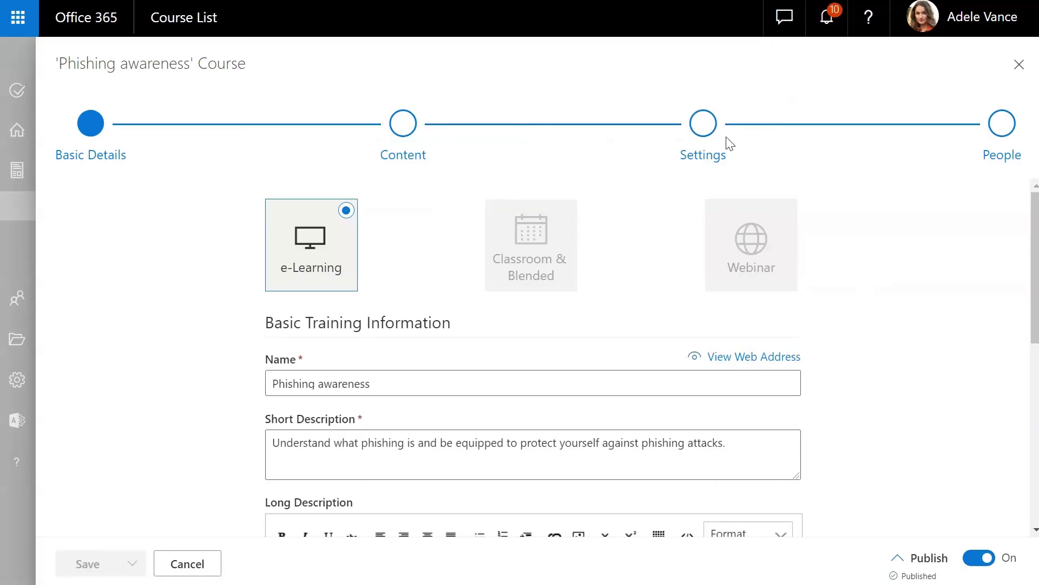
pyautogui.click(703, 136)
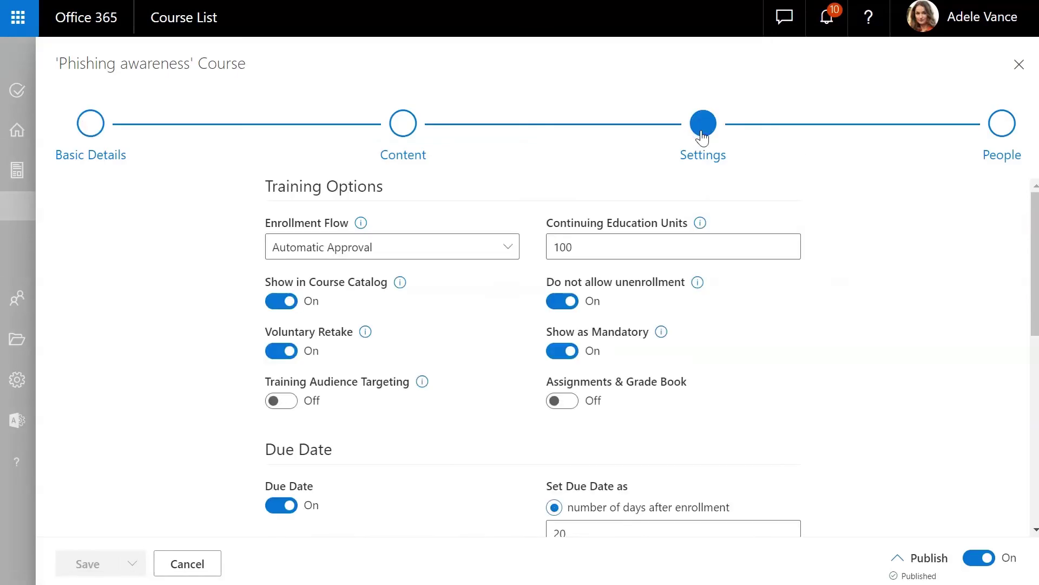
pyautogui.click(282, 302)
pyautogui.click(76, 563)
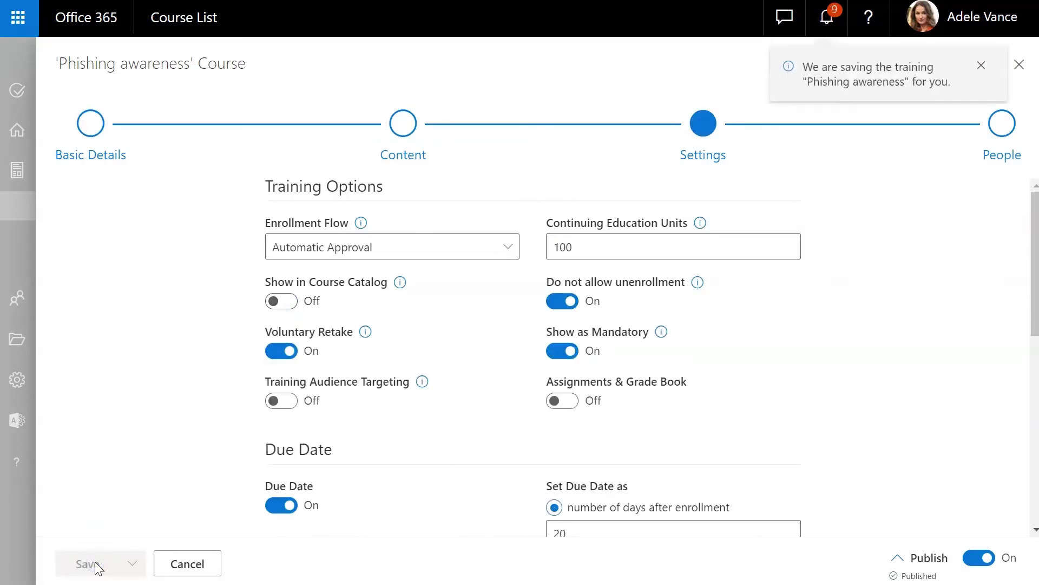